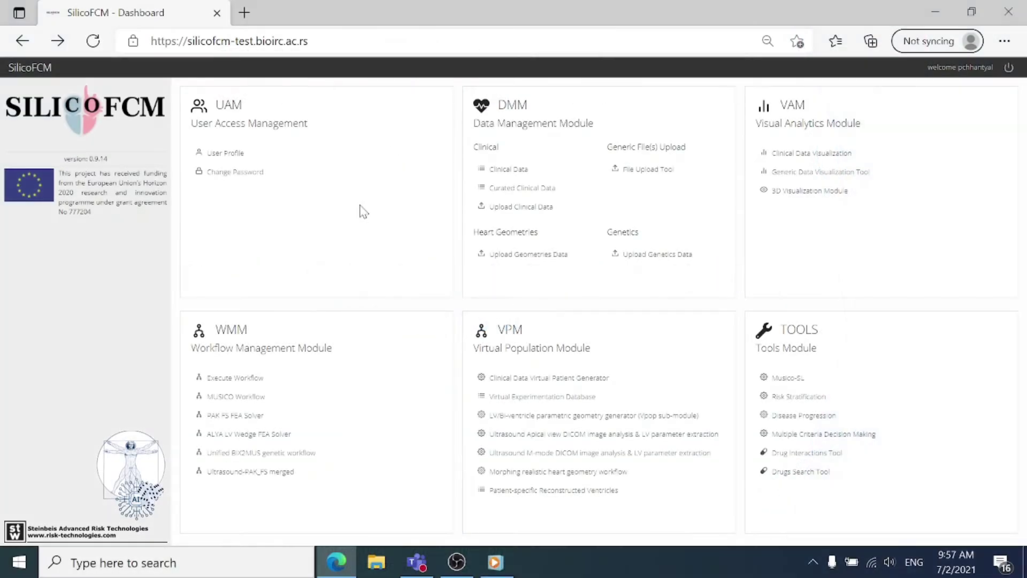
# - Open the Multiple Criteria Decision Making tool from the SilicoFCM dashboard's Tools module
pyautogui.moveTo(353, 38); pyautogui.dragTo(135, 26)
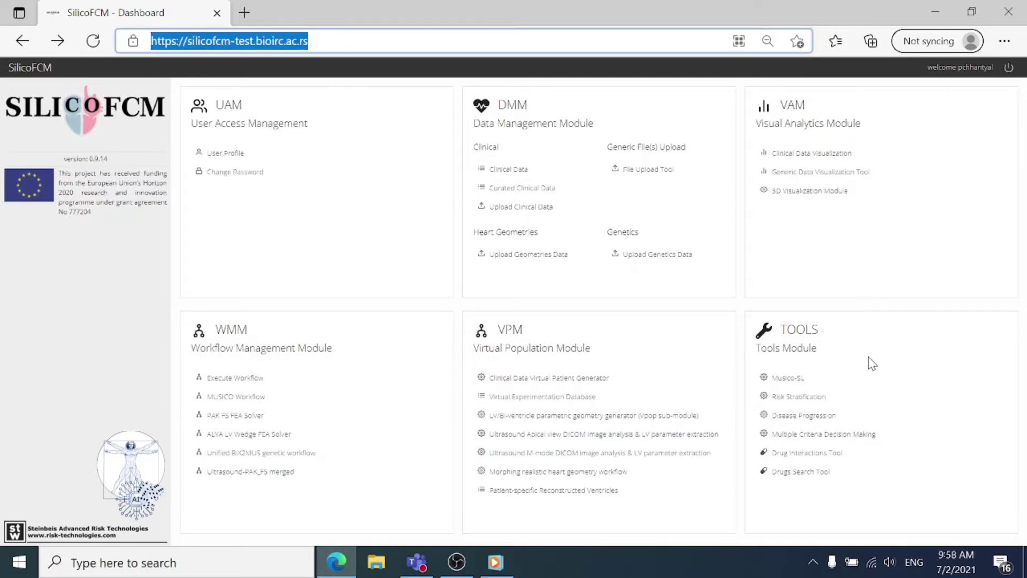
pyautogui.click(920, 439)
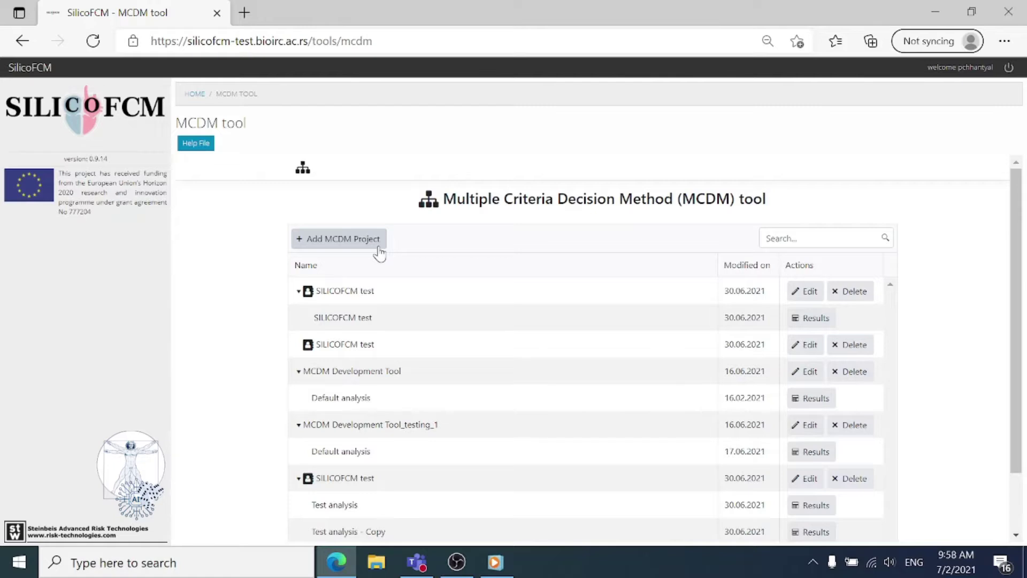
# - Create the project 'Project 1' with maximum 14 alternatives and 14 criteria
pyautogui.click(380, 254)
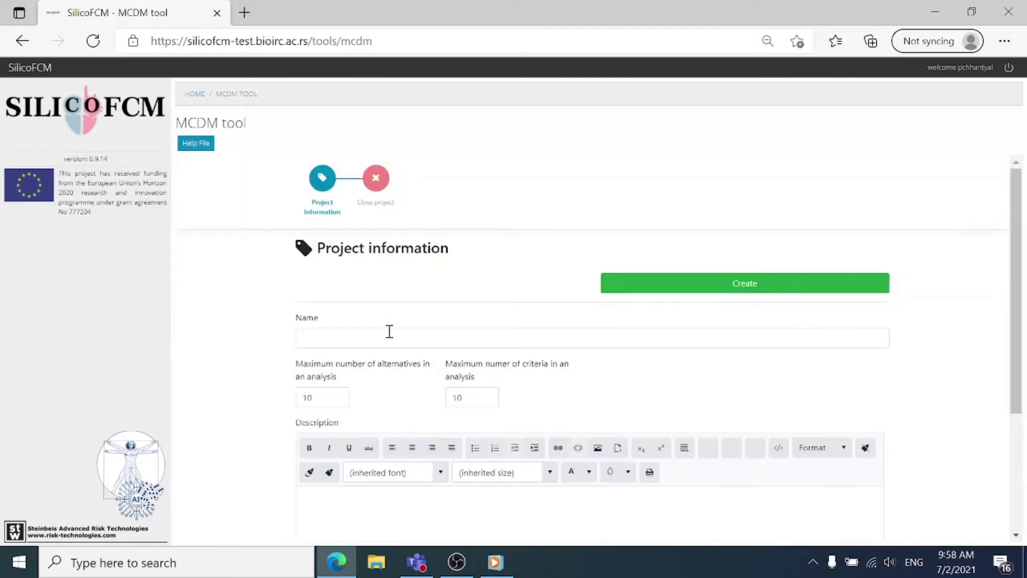
pyautogui.click(389, 332)
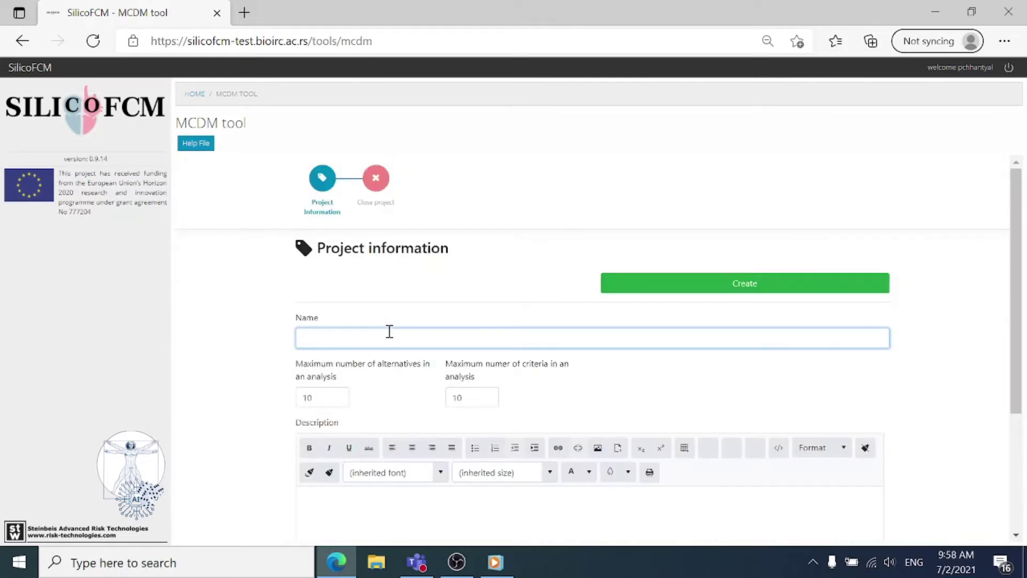
pyautogui.write('Project 1')
pyautogui.click(338, 396)
pyautogui.click(338, 395)
pyautogui.click(338, 396)
pyautogui.click(338, 396)
pyautogui.click(487, 394)
pyautogui.click(487, 394)
pyautogui.click(487, 394)
pyautogui.click(487, 394)
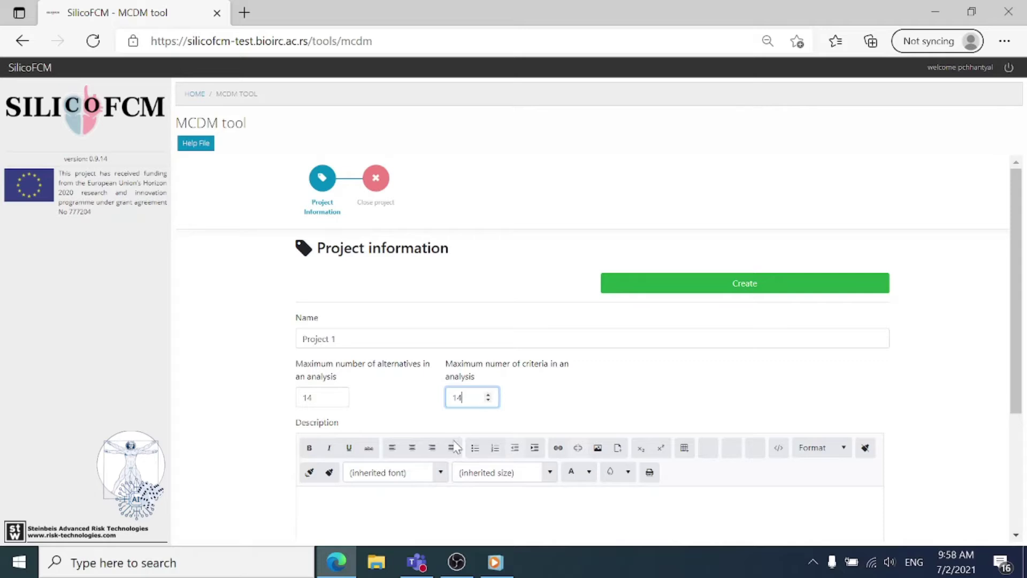
pyautogui.click(419, 514)
pyautogui.click(309, 447)
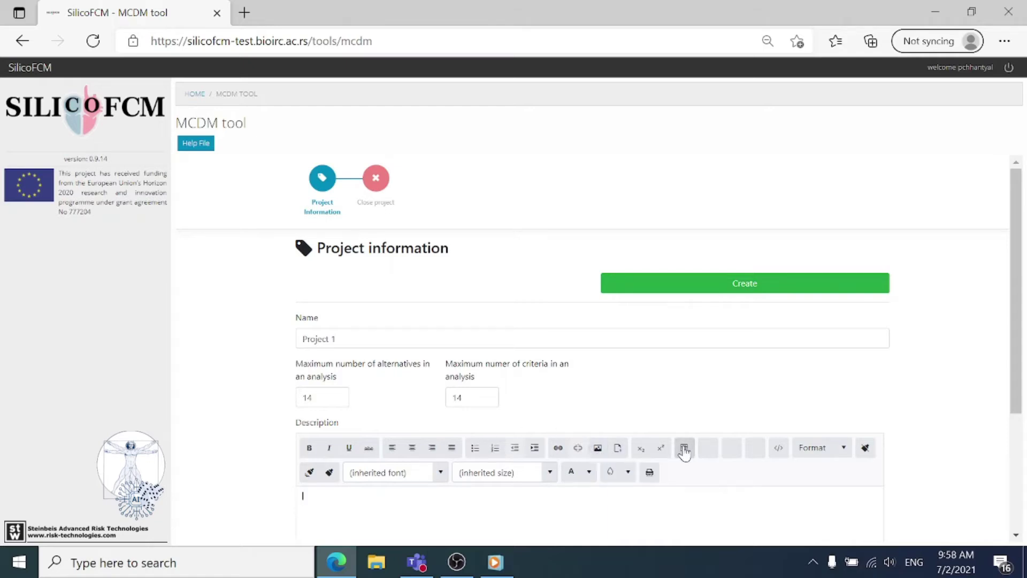
pyautogui.click(698, 289)
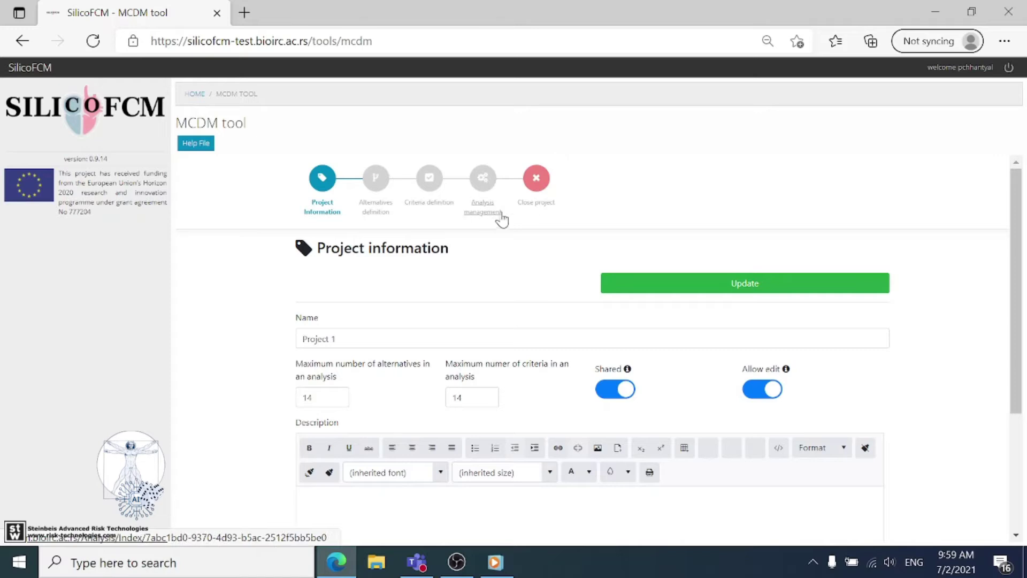
# - Toggle Shared and Allow edit off and back on, then update Project 1's information
pyautogui.click(370, 341)
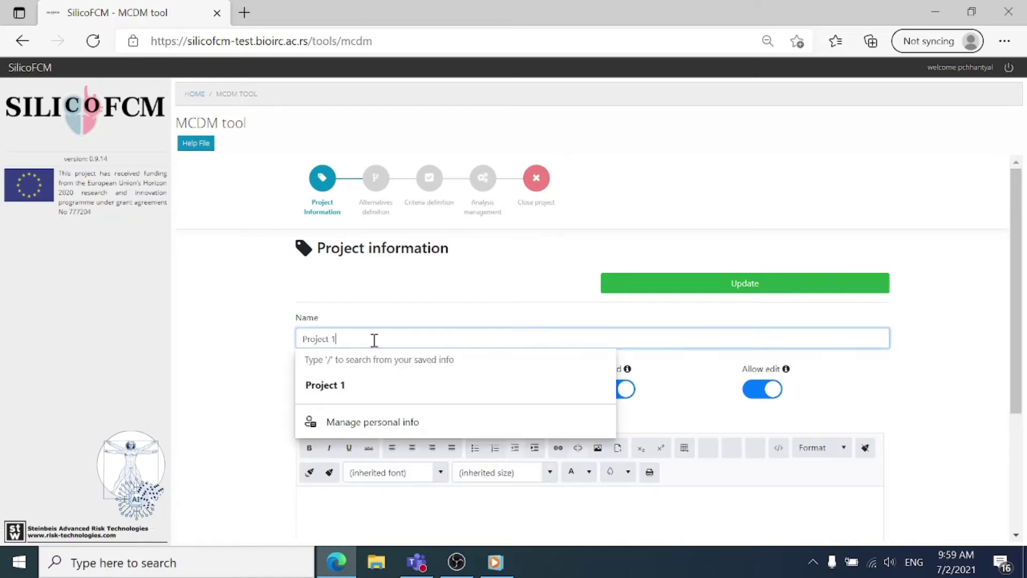
pyautogui.click(329, 308)
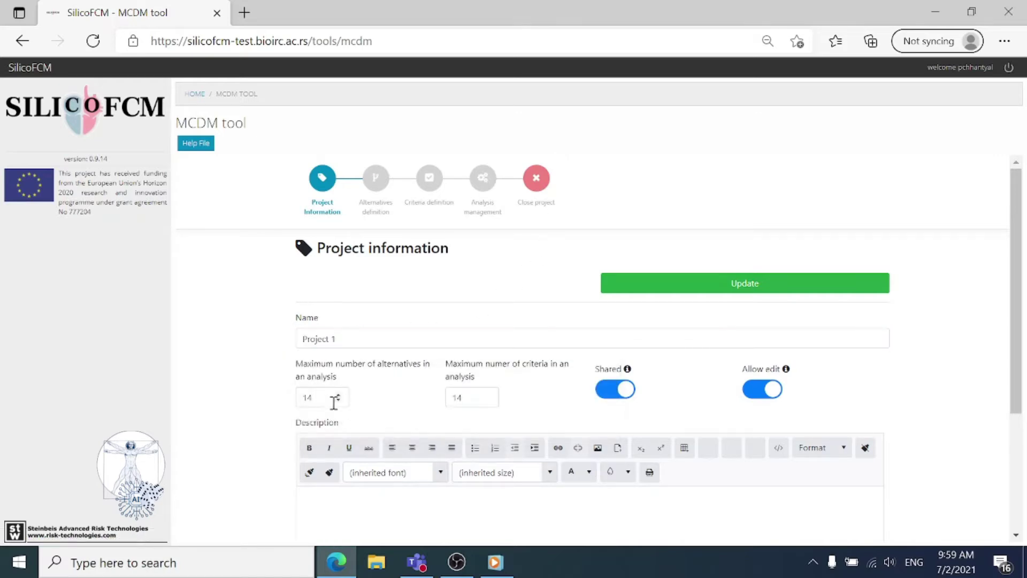
pyautogui.click(622, 392)
pyautogui.click(612, 393)
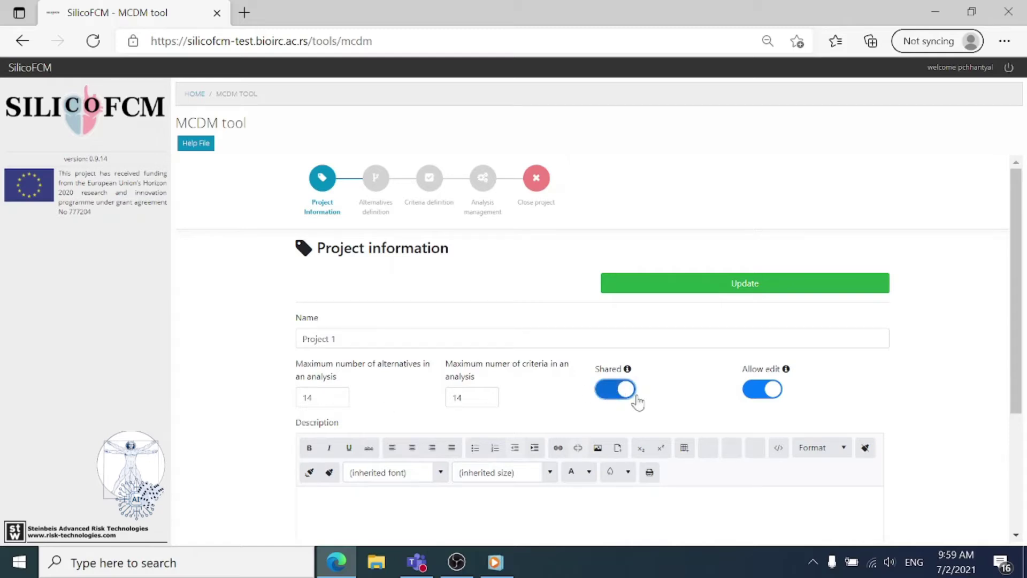
pyautogui.click(772, 394)
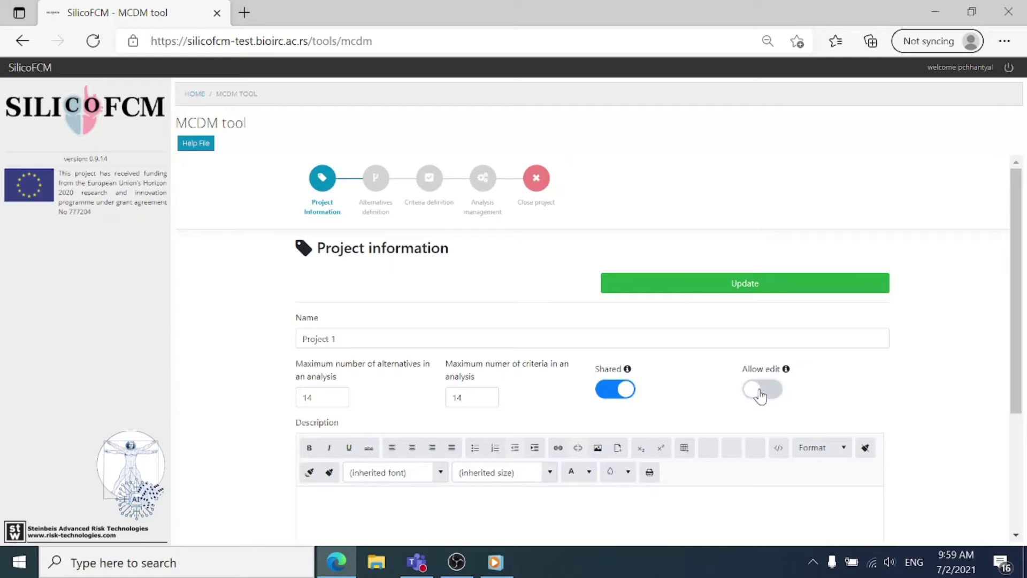
pyautogui.click(760, 395)
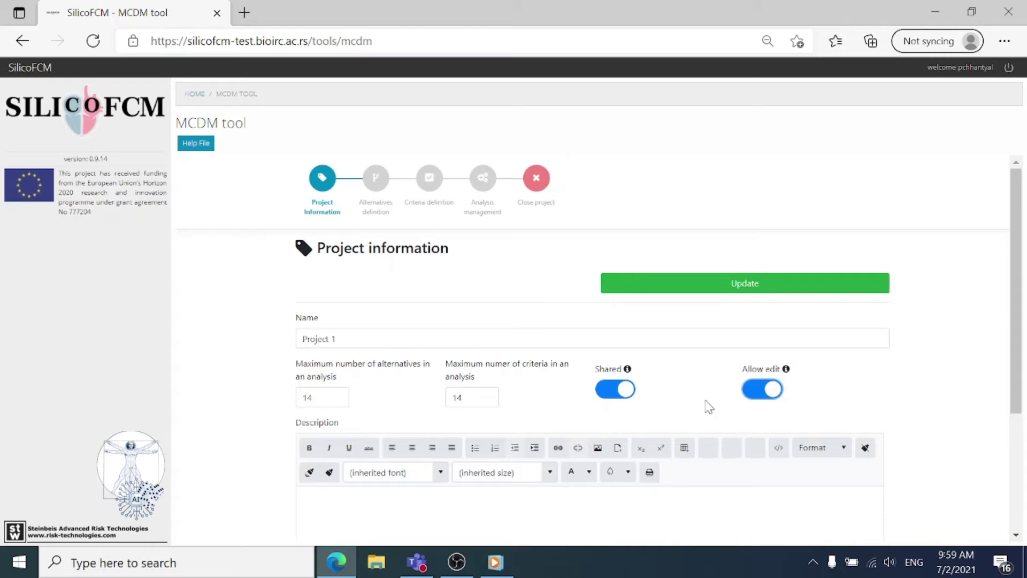
pyautogui.click(727, 291)
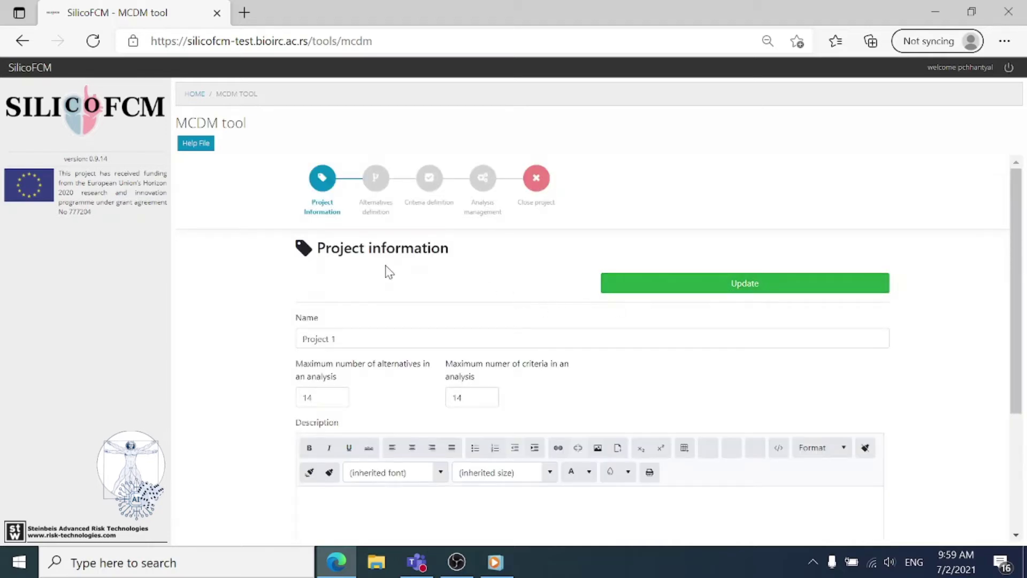
# - In the alternatives step, add the first alternative, Alternative 1
pyautogui.click(376, 212)
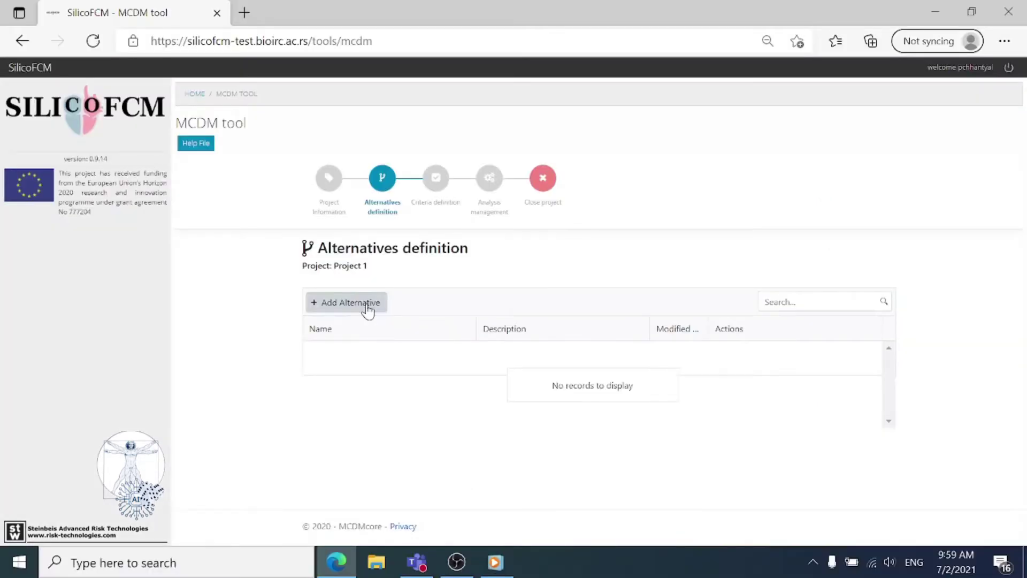
pyautogui.click(376, 309)
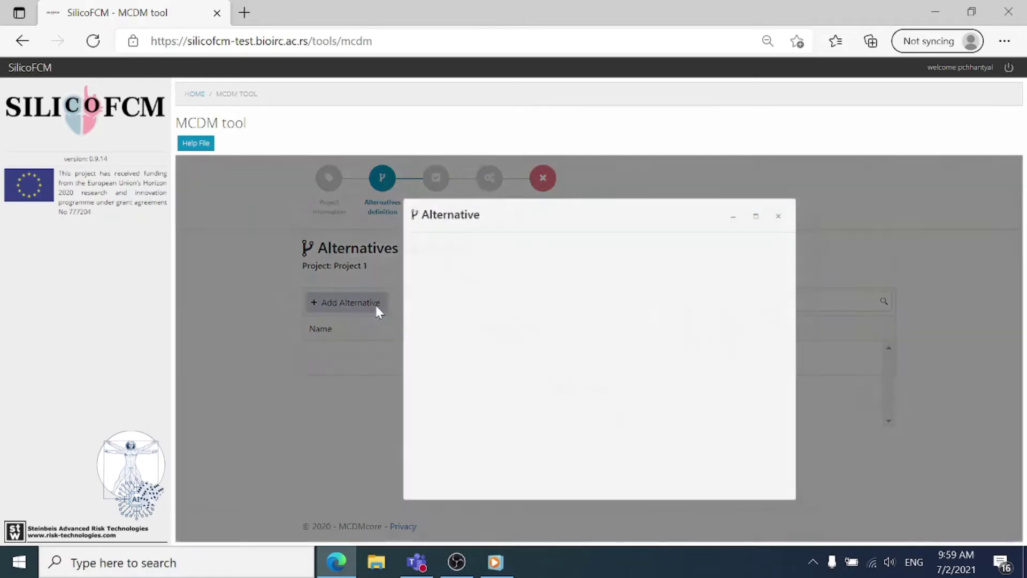
pyautogui.click(445, 294)
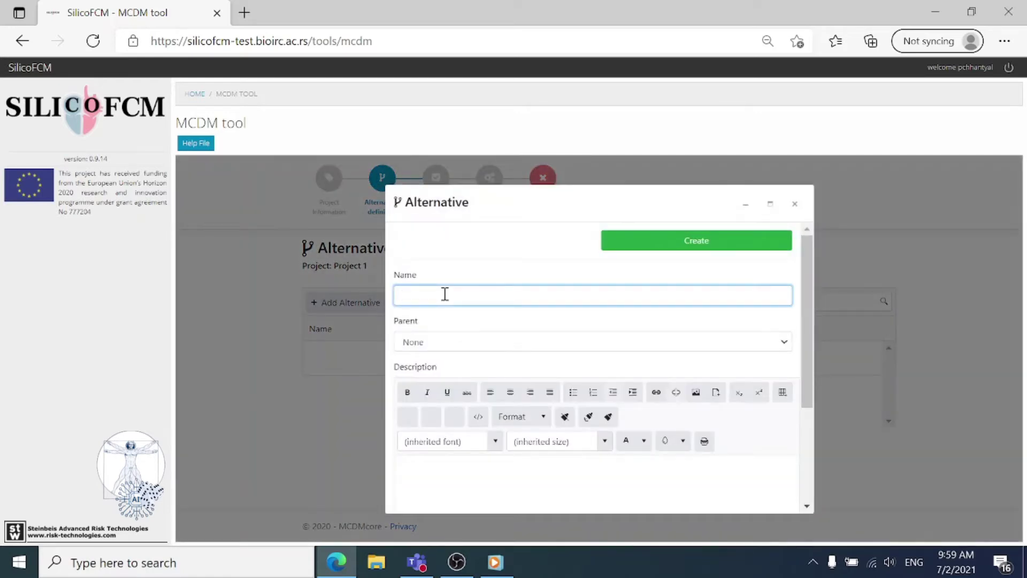
pyautogui.write('Alternmative 1')
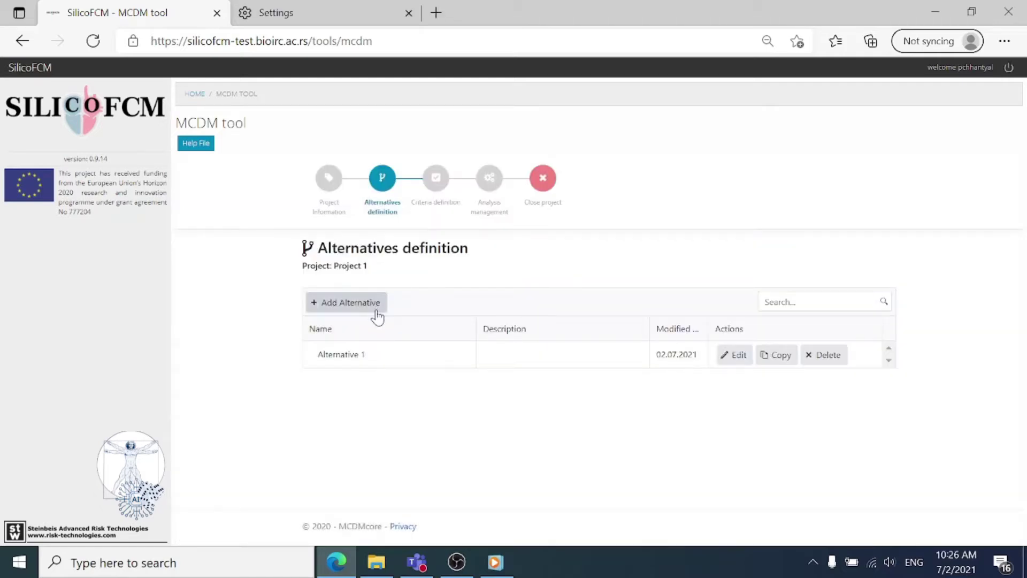
# - Add 'Alternative 2' with its parent left as None
pyautogui.click(374, 305)
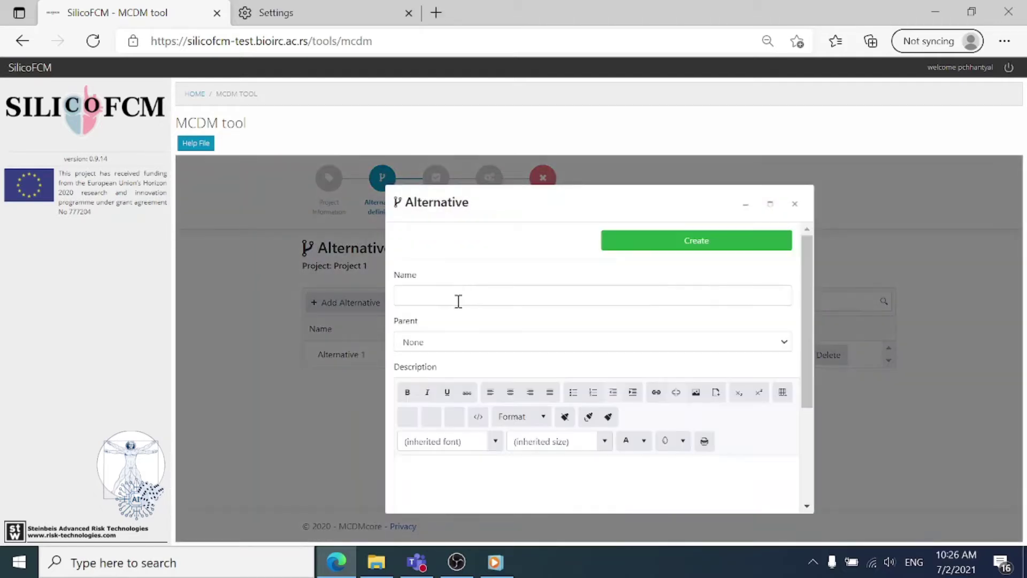
pyautogui.click(465, 298)
pyautogui.write('Alternative 2')
pyautogui.click(545, 344)
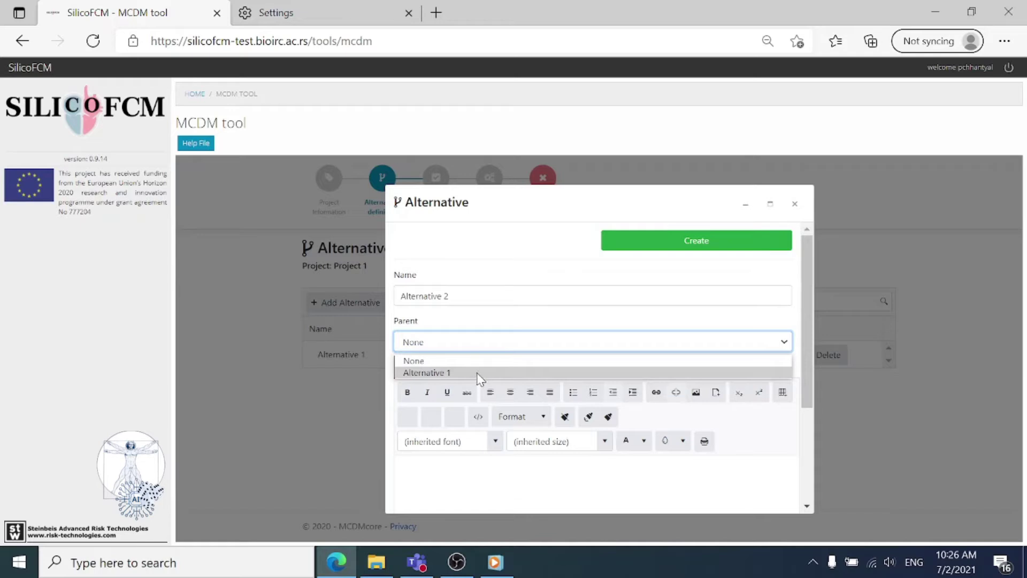
pyautogui.click(536, 366)
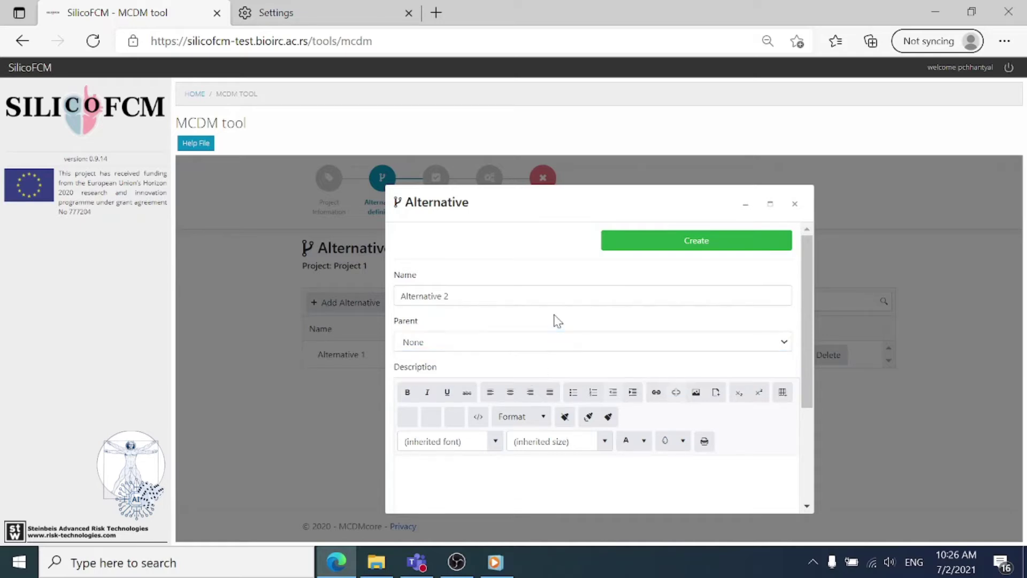
pyautogui.click(670, 246)
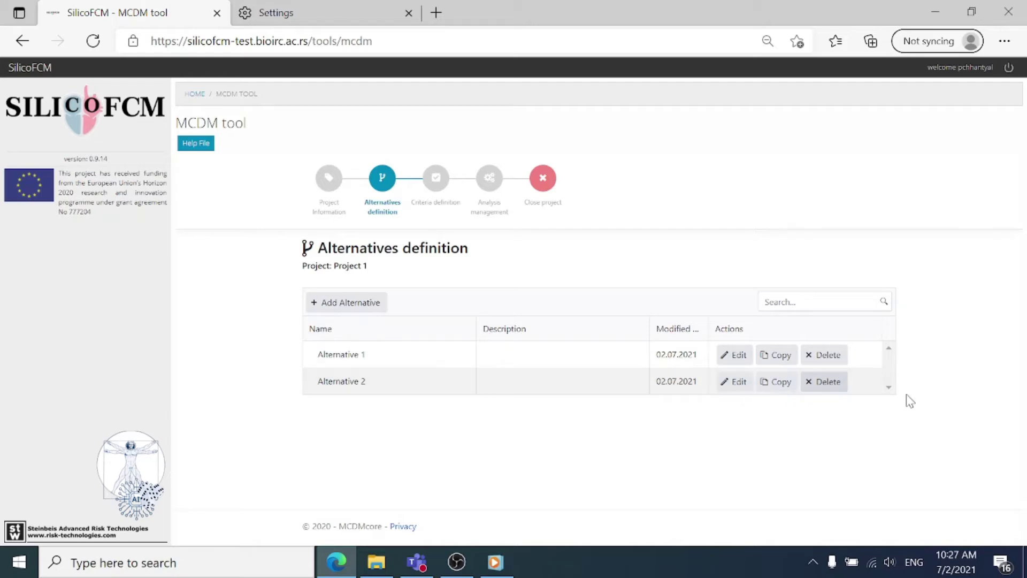
# - Start a criterion named 'criteria 1' with parent None and type Crisp number
pyautogui.click(429, 205)
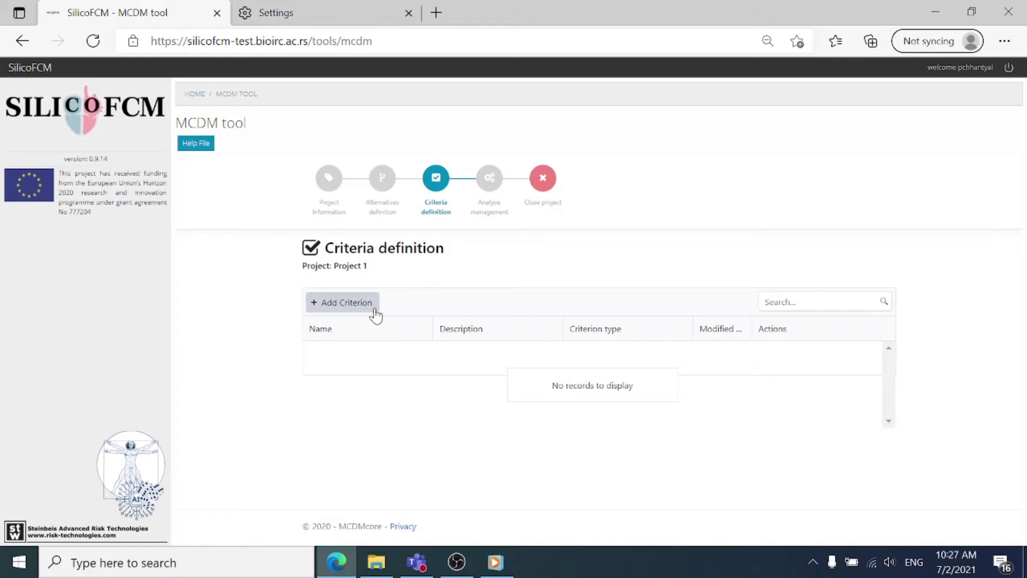
pyautogui.click(376, 315)
pyautogui.click(438, 286)
pyautogui.write('crit')
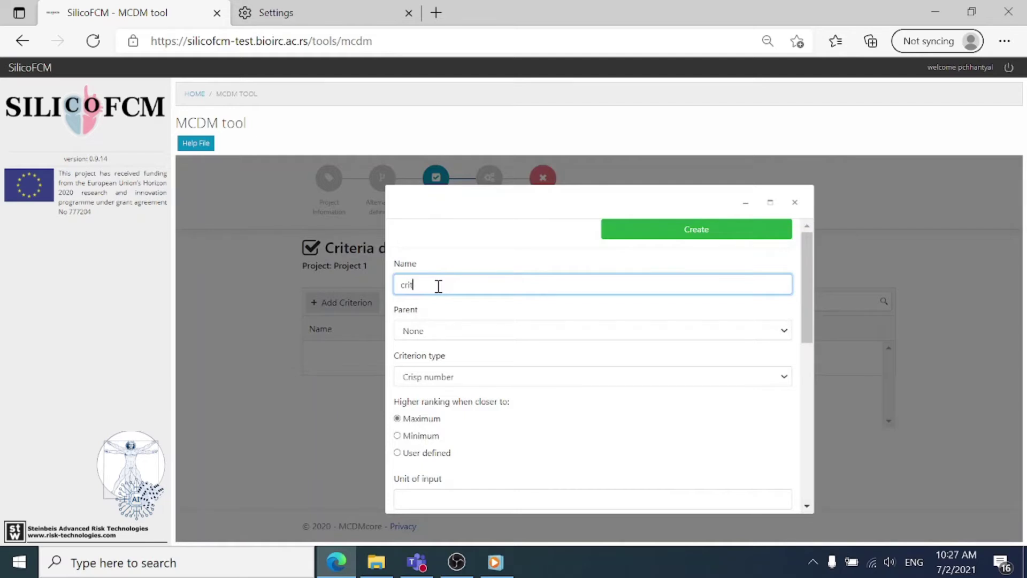
pyautogui.write('eria 1')
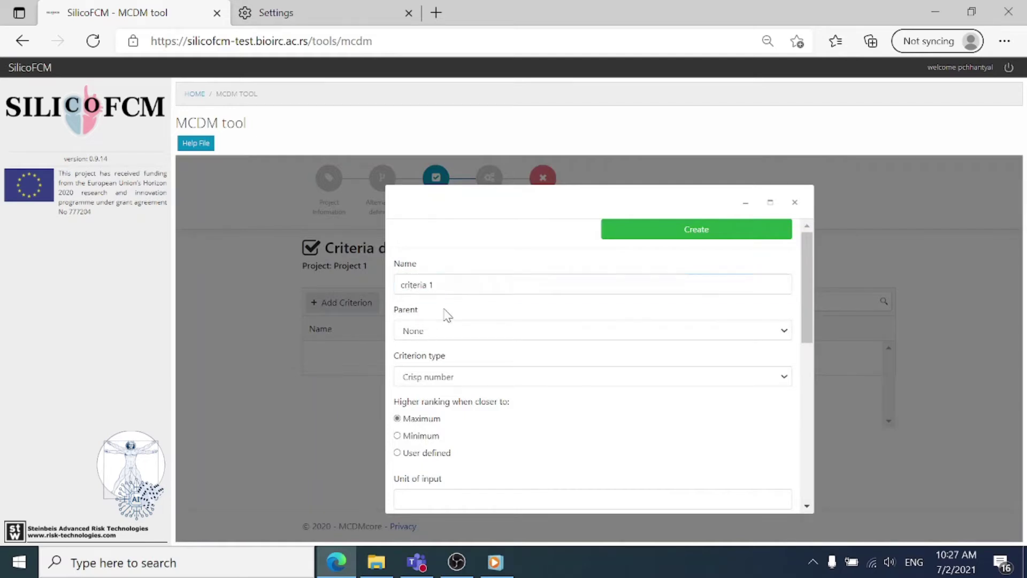
pyautogui.click(444, 311)
pyautogui.click(436, 333)
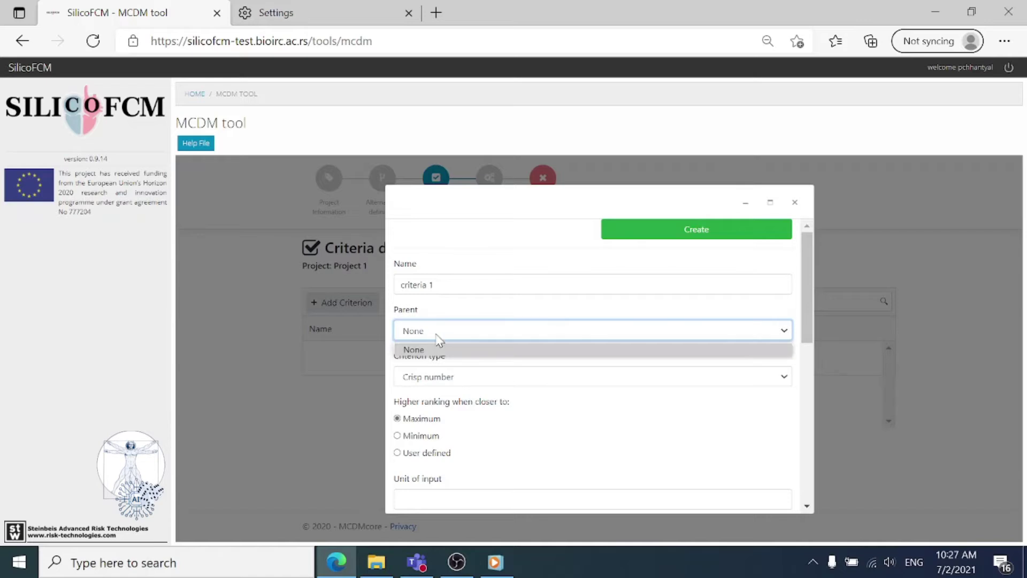
pyautogui.click(437, 336)
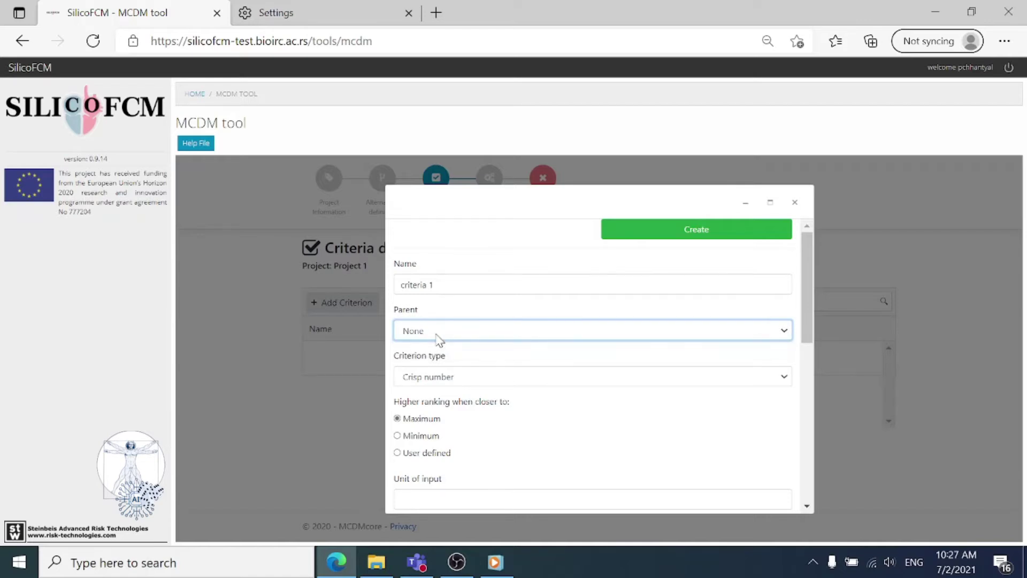
pyautogui.click(784, 378)
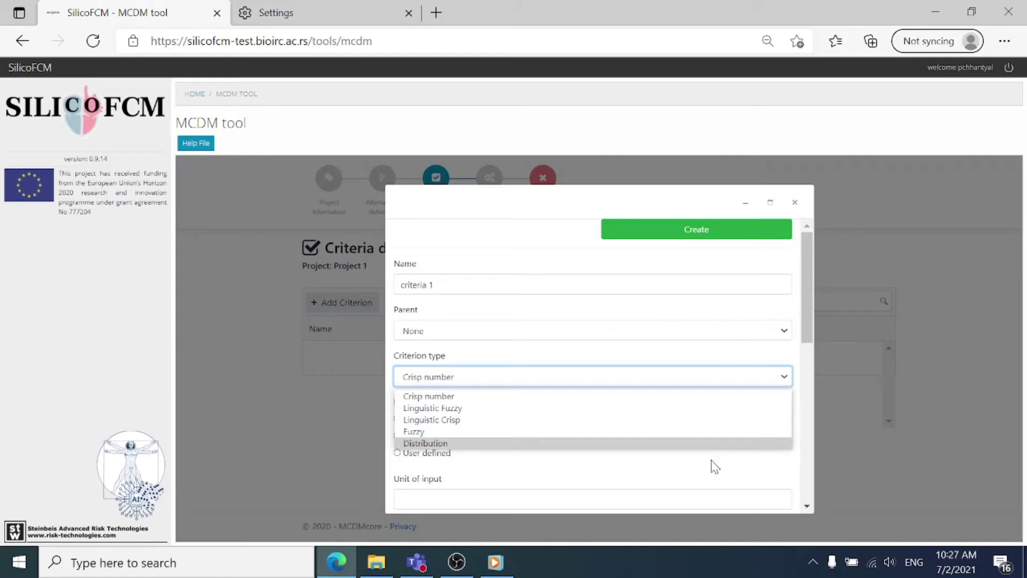
pyautogui.click(791, 377)
pyautogui.click(672, 447)
pyautogui.moveTo(809, 316); pyautogui.dragTo(802, 367)
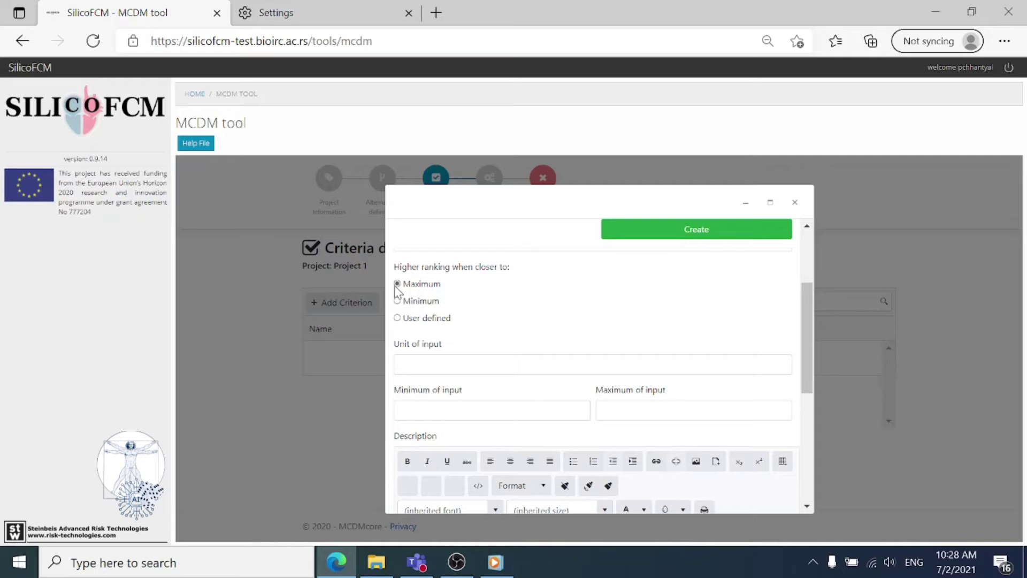
# - Make criteria 1 rank higher closer to a user-defined value of 30, with Range off
pyautogui.click(397, 318)
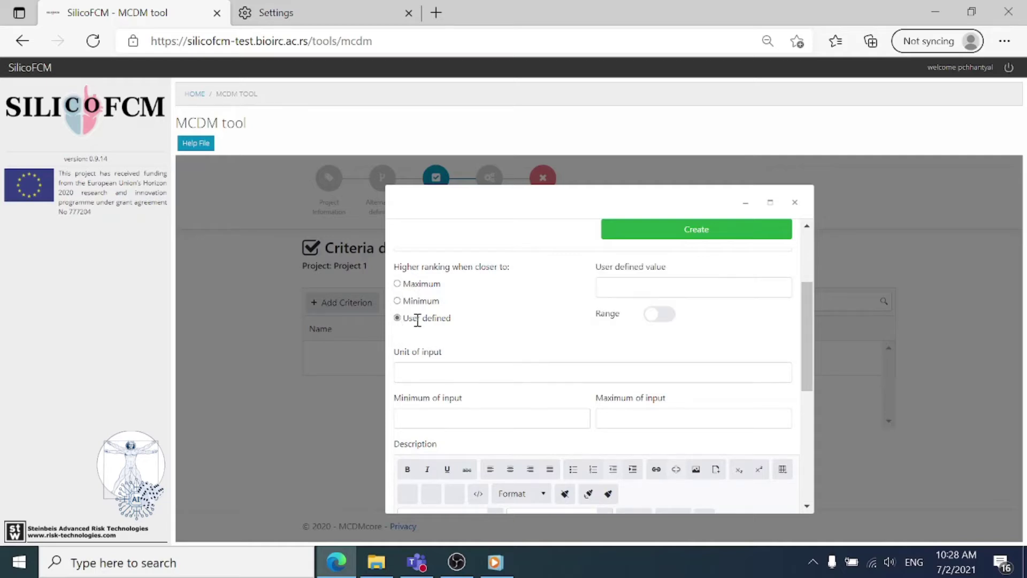
pyautogui.click(636, 285)
pyautogui.click(553, 309)
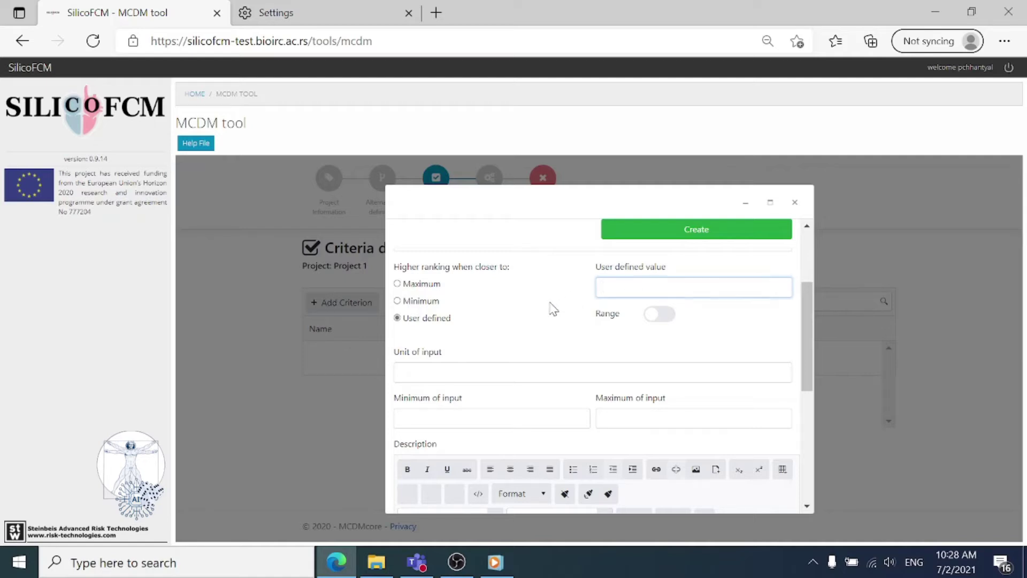
pyautogui.click(625, 286)
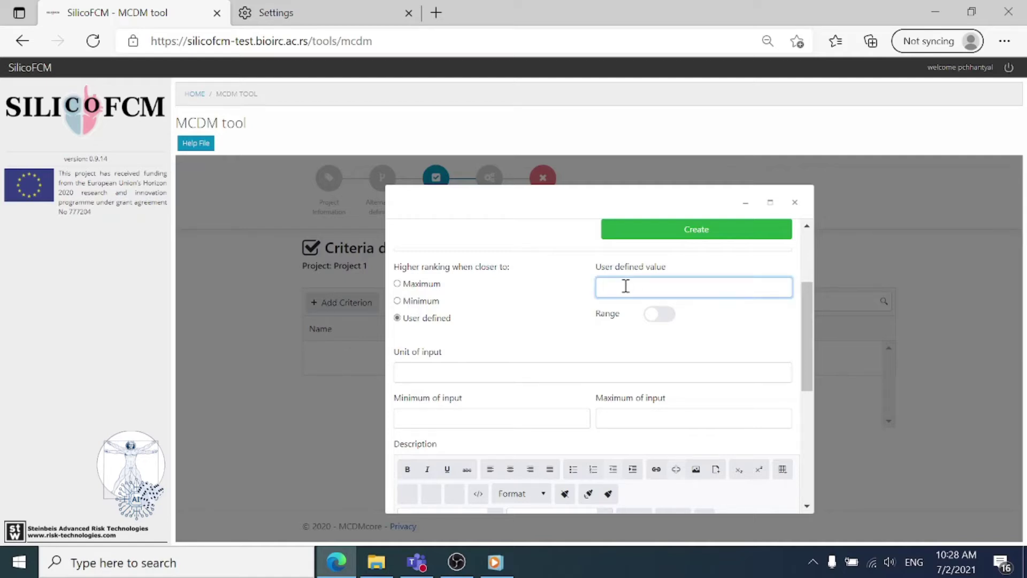
pyautogui.click(650, 320)
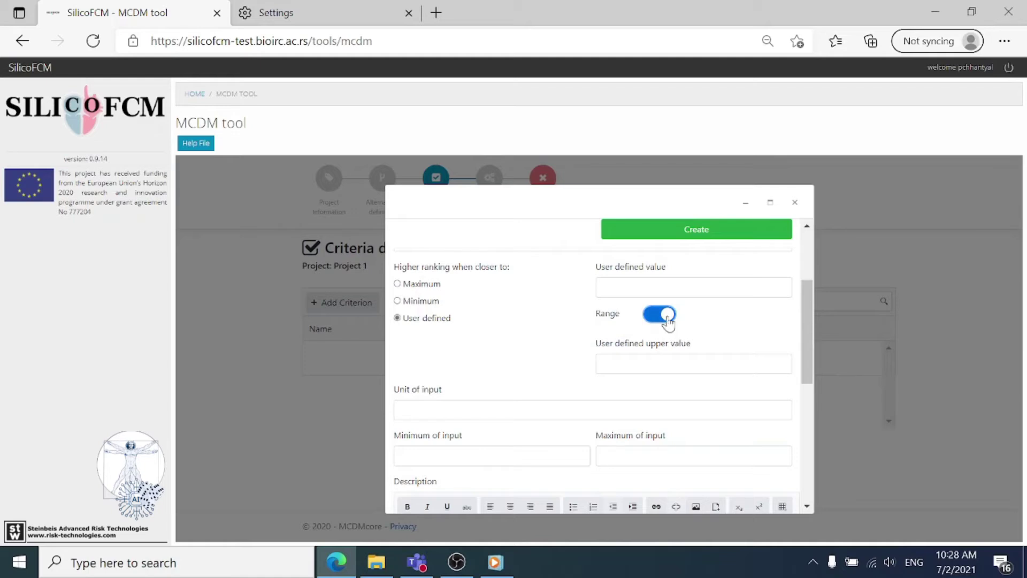
pyautogui.click(668, 323)
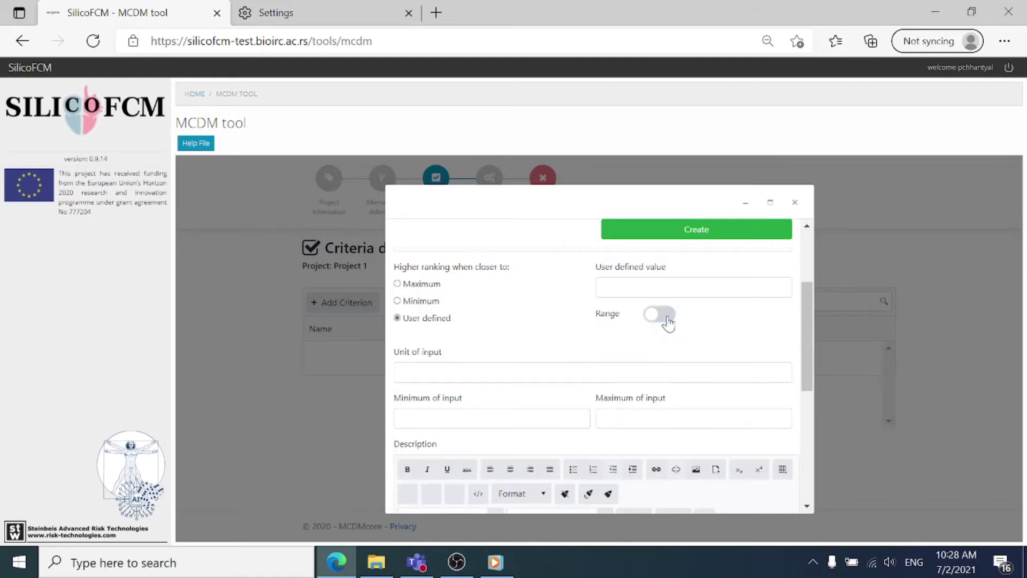
pyautogui.click(630, 290)
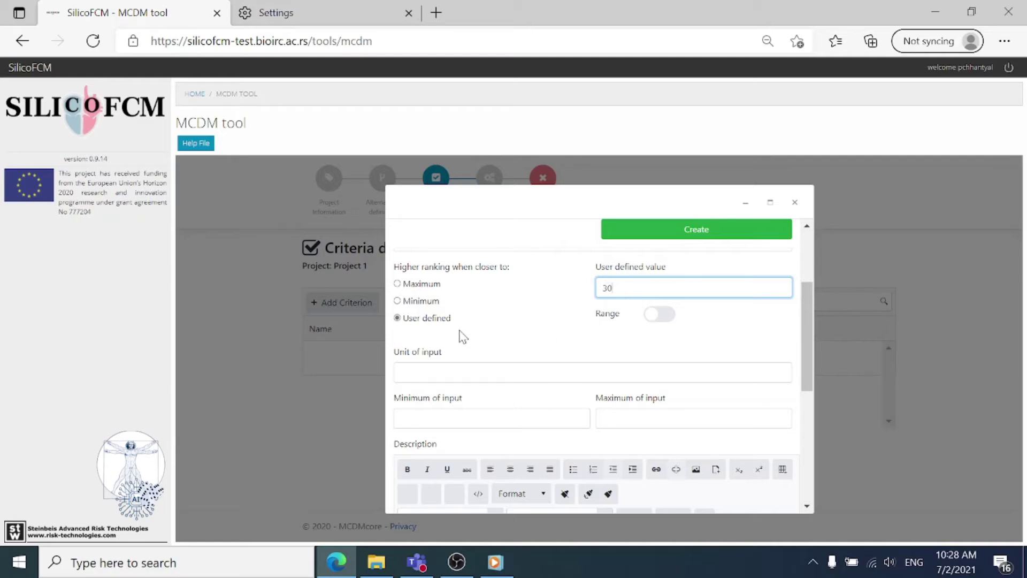
# - Set criteria 1's input minimum to 10 and maximum to 50, then create it
pyautogui.moveTo(804, 319); pyautogui.dragTo(808, 338)
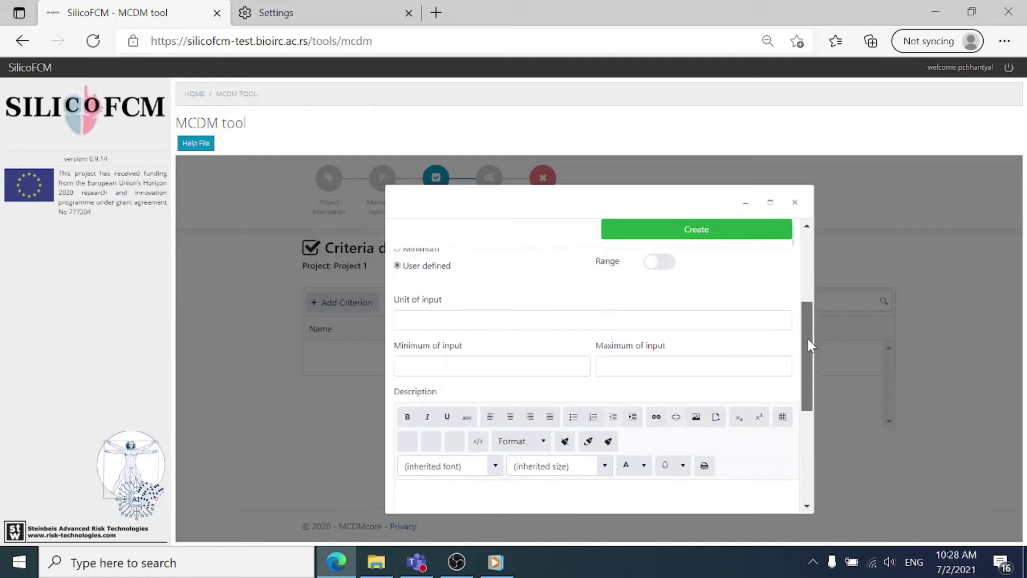
pyautogui.click(445, 363)
pyautogui.write('10')
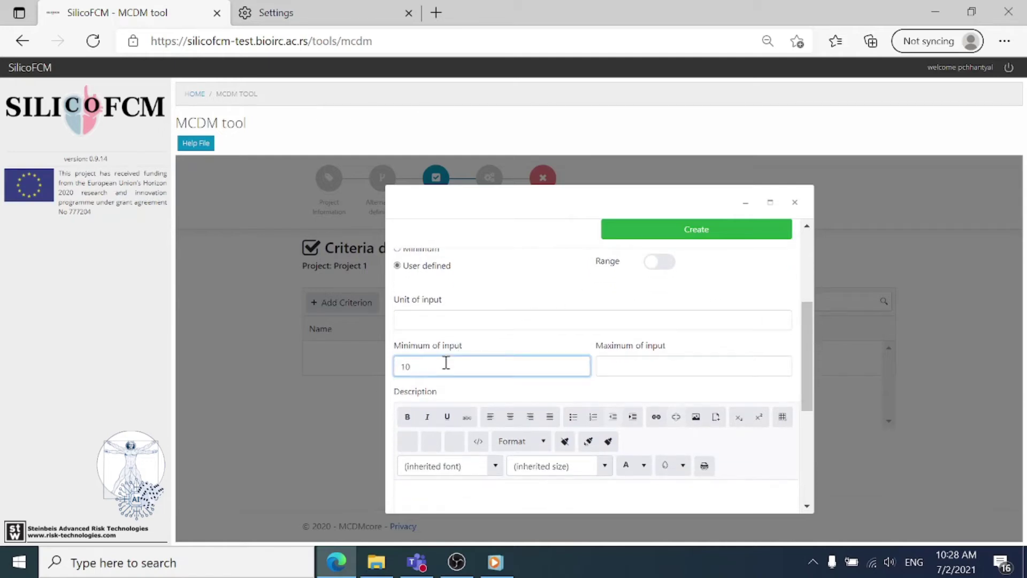
pyautogui.click(653, 366)
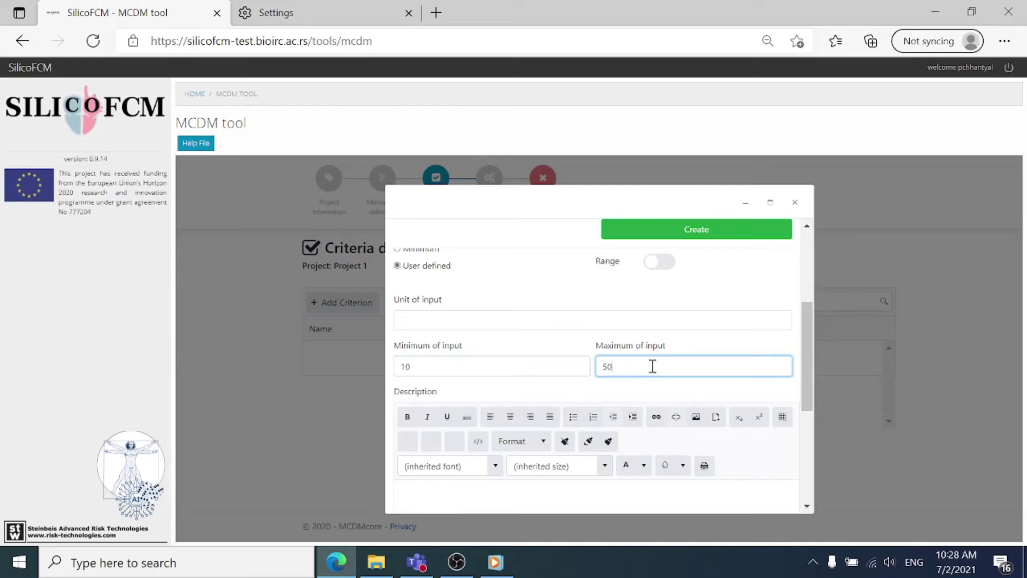
pyautogui.moveTo(804, 321)
pyautogui.mouseDown()
pyautogui.moveTo(813, 373)
pyautogui.moveTo(804, 243)
pyautogui.moveTo(793, 371)
pyautogui.moveTo(795, 330)
pyautogui.mouseUp()
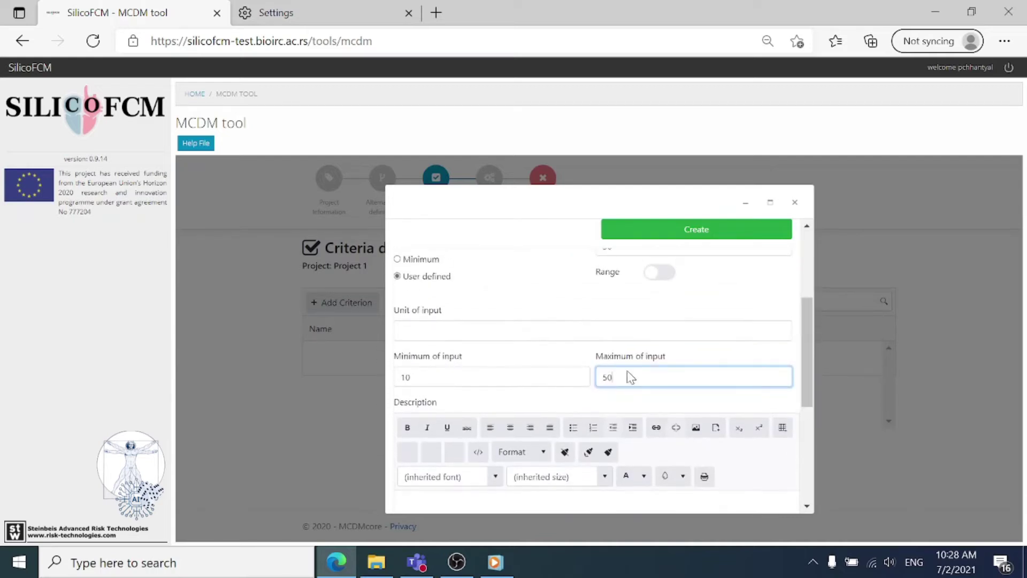
pyautogui.click(448, 329)
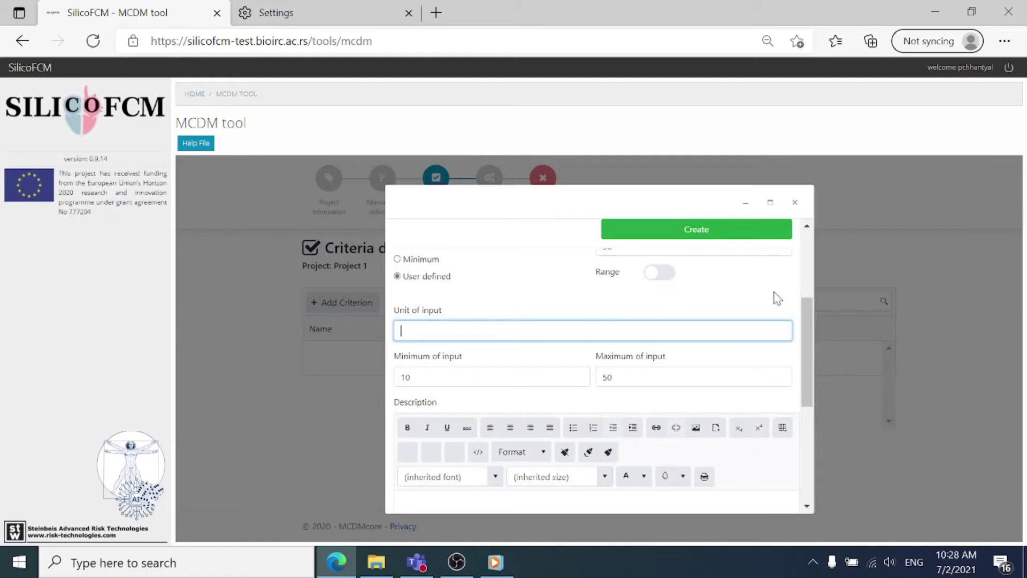
pyautogui.click(699, 240)
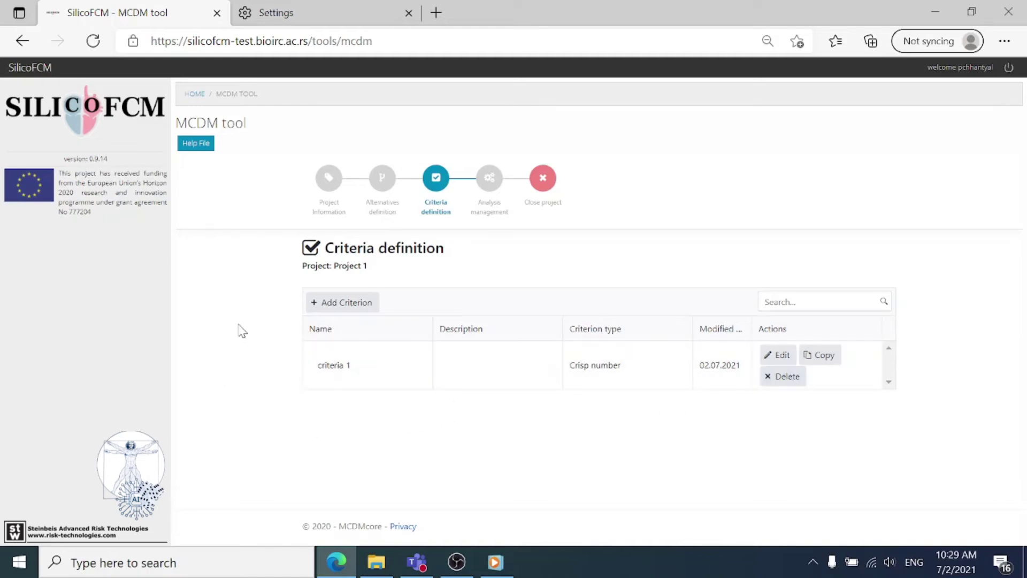
# - Add a new criterion named 'Smoking'
pyautogui.click(371, 304)
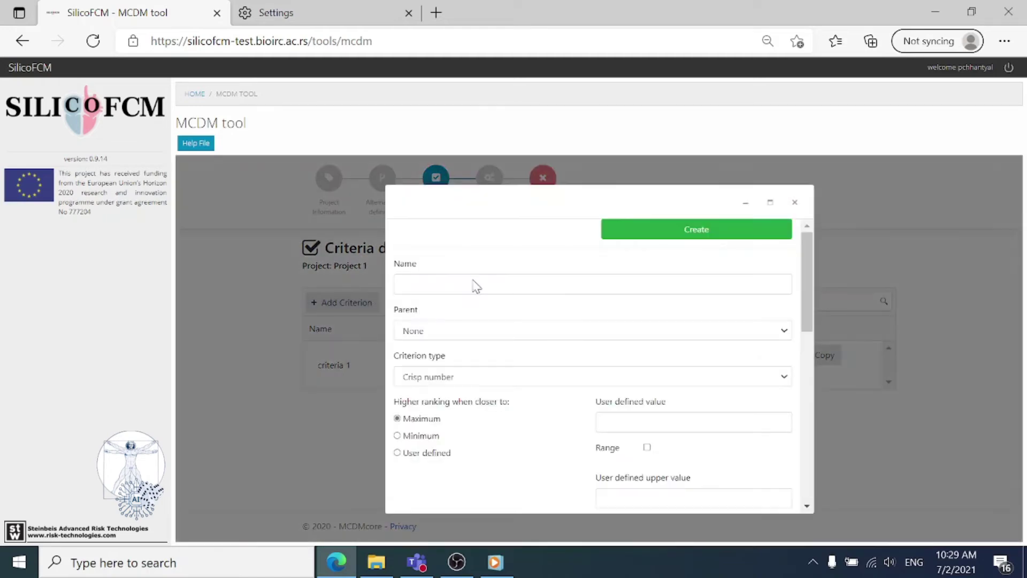
pyautogui.click(474, 282)
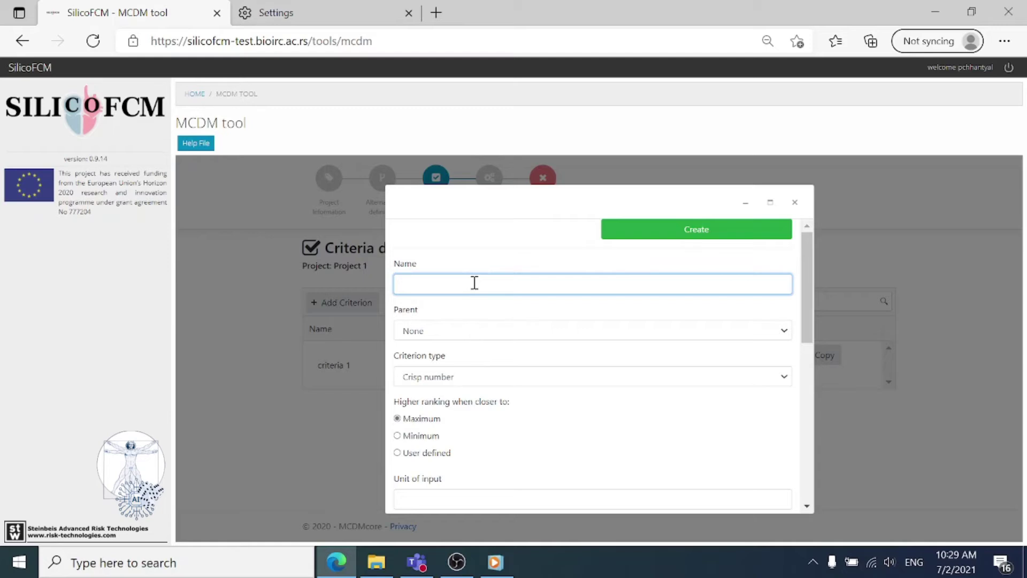
pyautogui.write('Smoking')
pyautogui.click(491, 312)
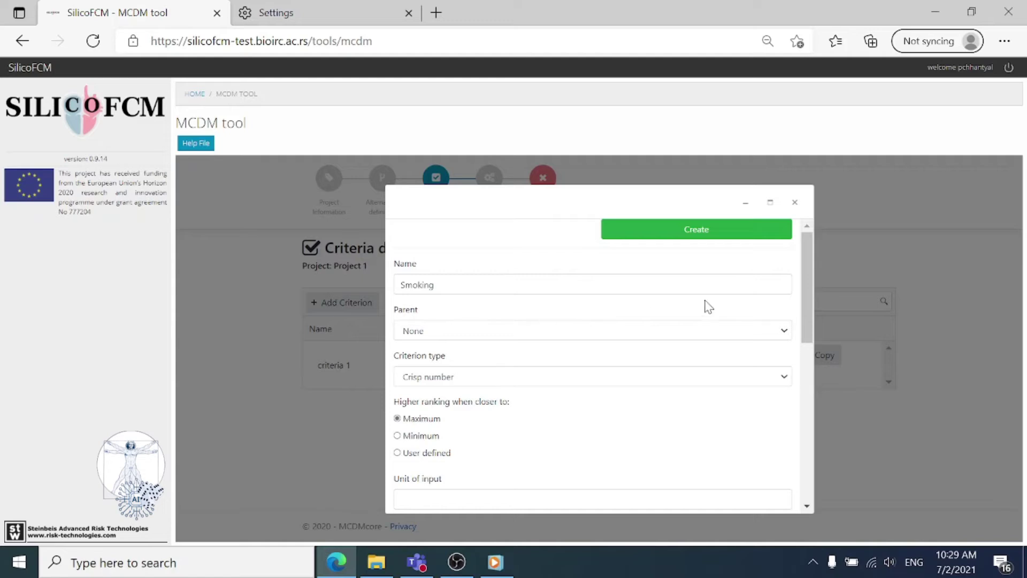
# - Set Smoking's type to Linguistic Crisp with 2 valid expressions
pyautogui.moveTo(809, 270); pyautogui.dragTo(806, 285)
pyautogui.click(769, 341)
pyautogui.click(705, 368)
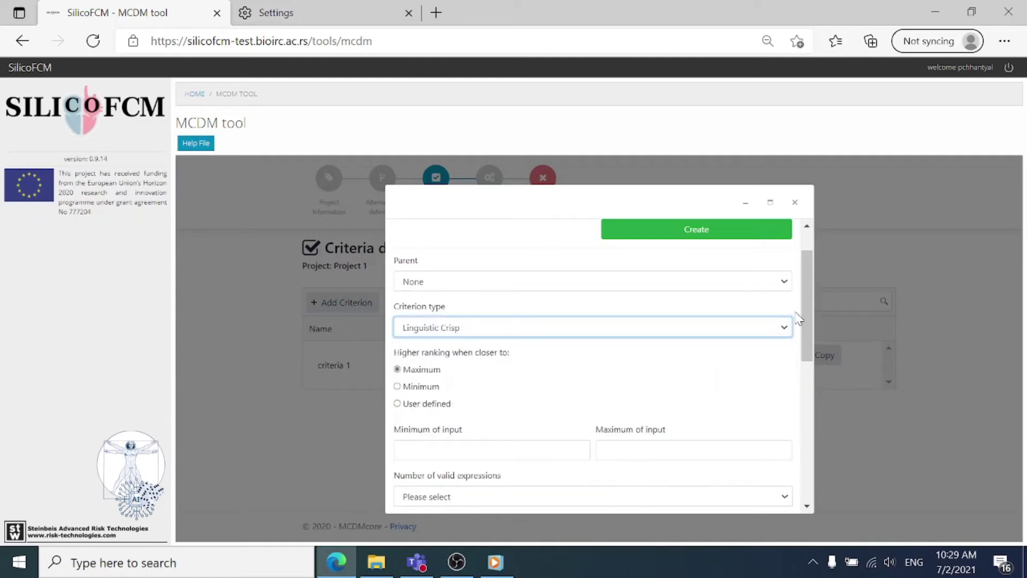
pyautogui.moveTo(806, 314); pyautogui.dragTo(806, 358)
pyautogui.click(742, 363)
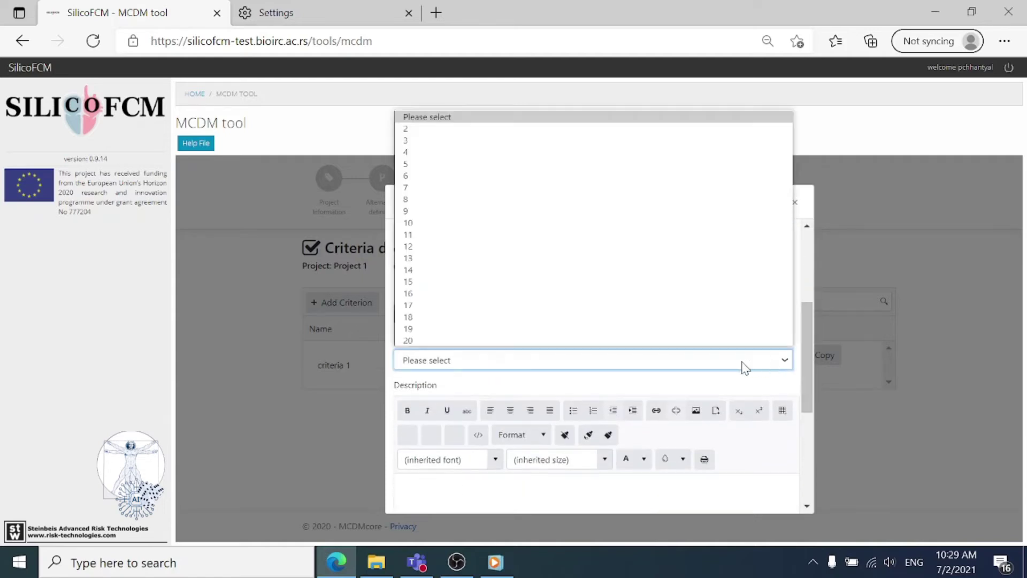
pyautogui.click(468, 131)
pyautogui.moveTo(806, 277); pyautogui.dragTo(807, 349)
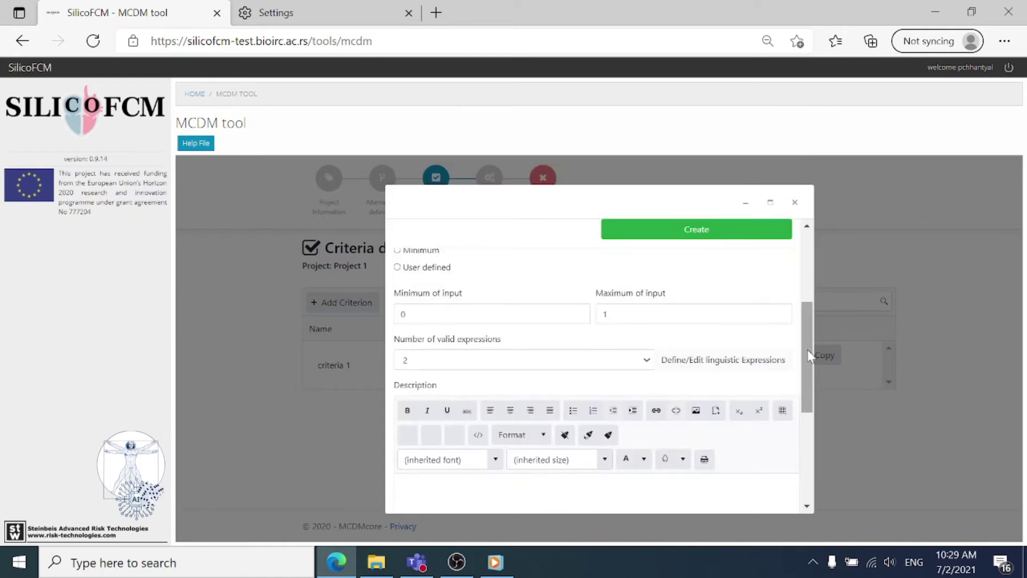
# - Retitle Smoking's 'low' linguistic expression to 'No'
pyautogui.click(761, 369)
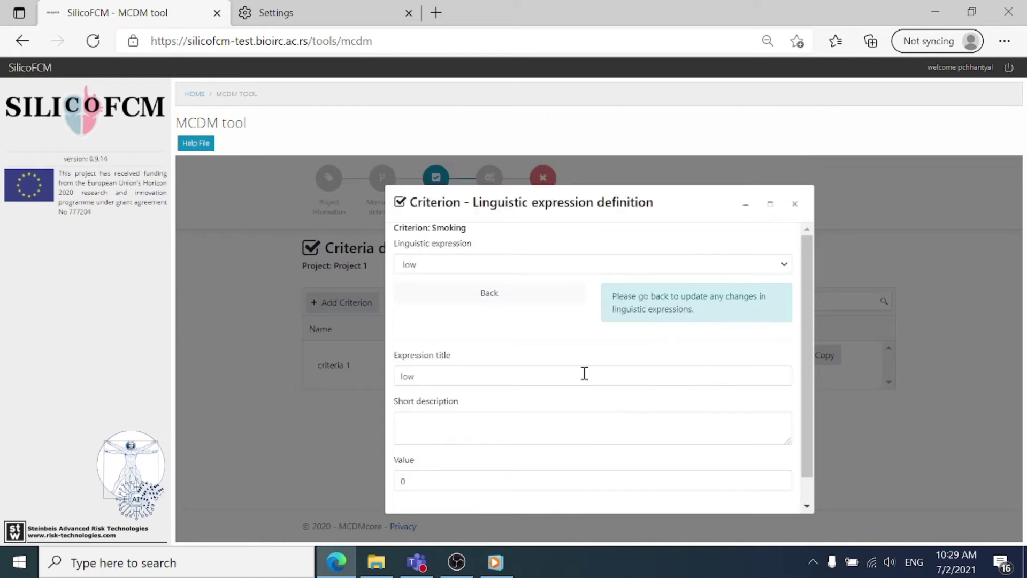
pyautogui.click(790, 268)
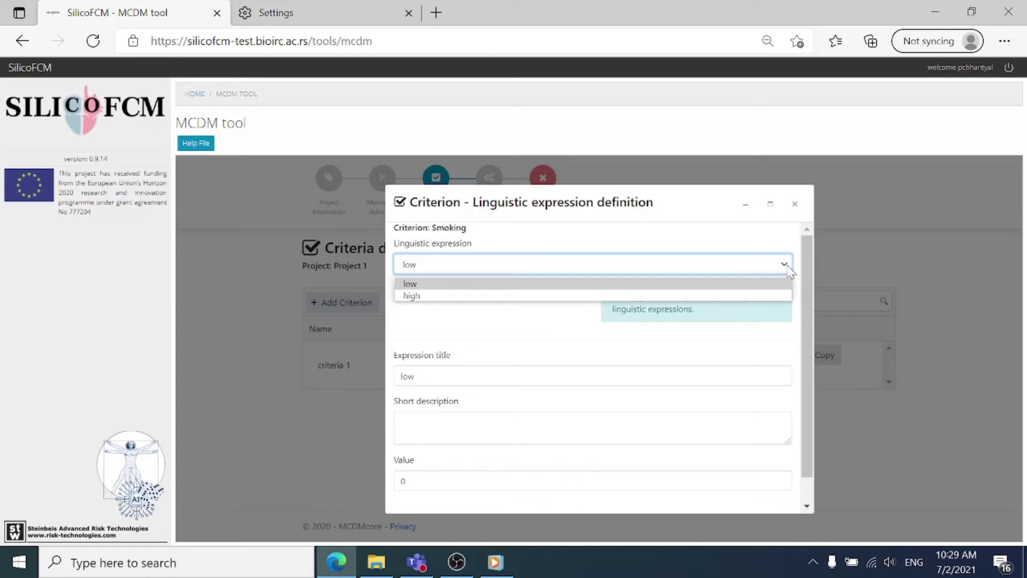
pyautogui.click(771, 283)
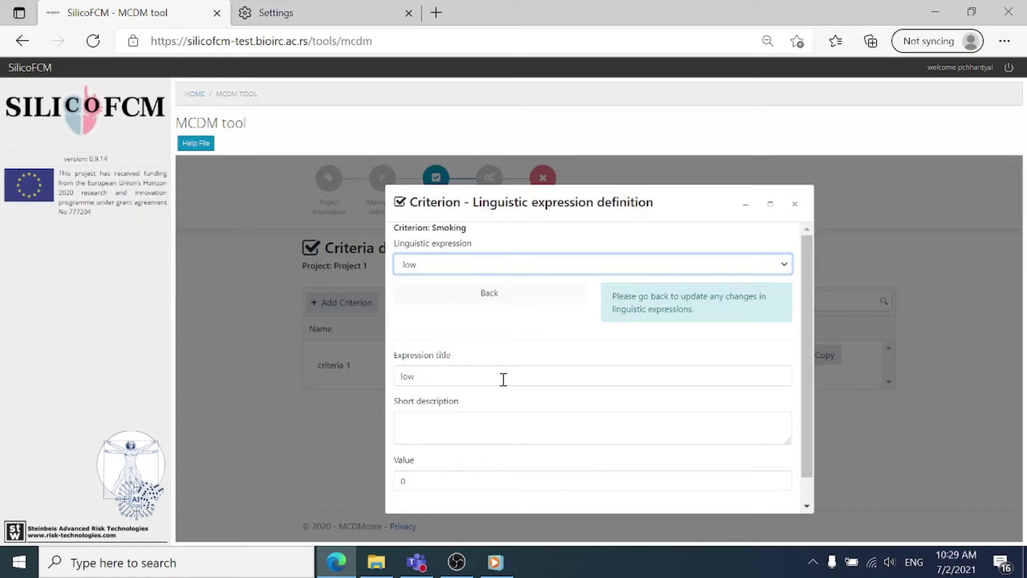
pyautogui.moveTo(502, 379); pyautogui.dragTo(364, 390)
pyautogui.write('No')
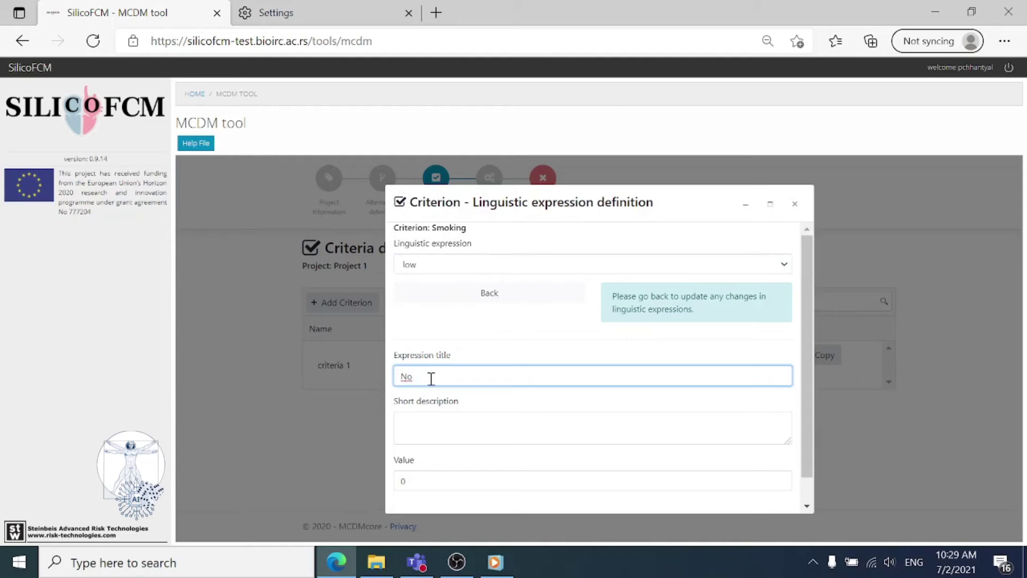
# - Retitle the 'high' expression to 'Yes' and return to the criterion form
pyautogui.click(784, 264)
pyautogui.click(770, 293)
pyautogui.moveTo(494, 377); pyautogui.dragTo(349, 373)
pyautogui.write('Yes')
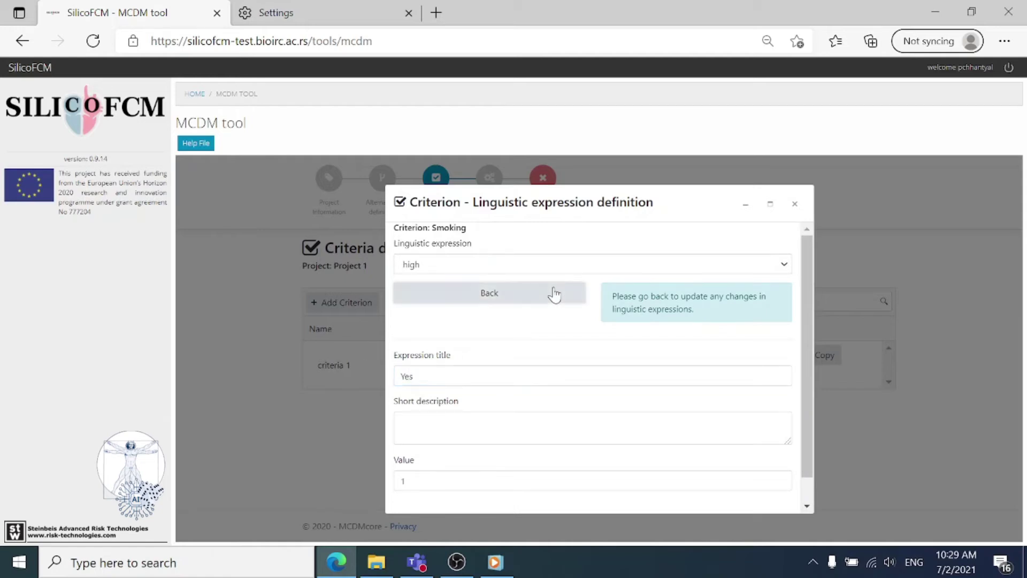
pyautogui.click(554, 293)
pyautogui.scroll(-3, 729, 288)
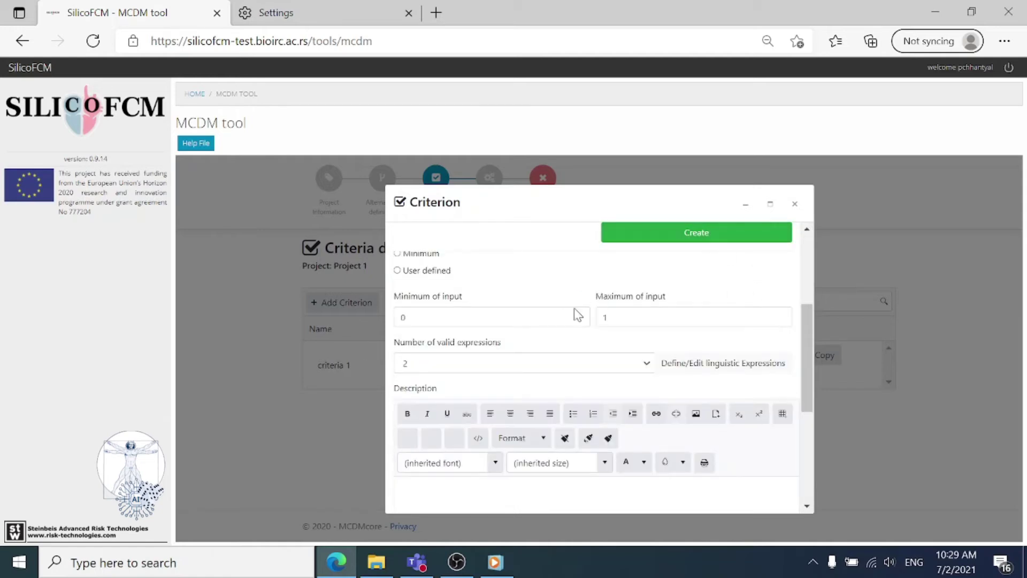
# - Set Smoking to rank higher when closer to the Minimum input value
pyautogui.click(527, 316)
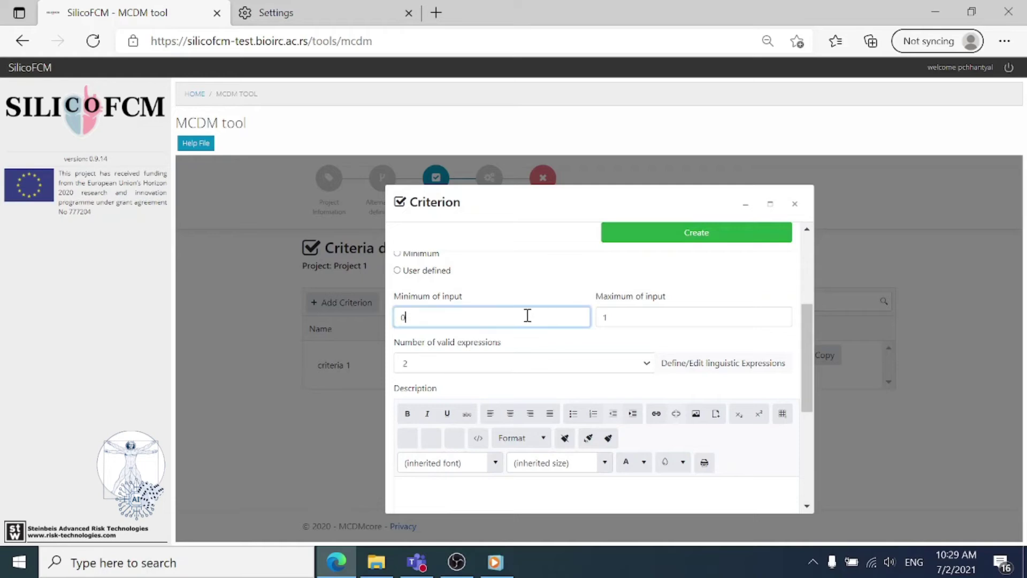
pyautogui.click(638, 319)
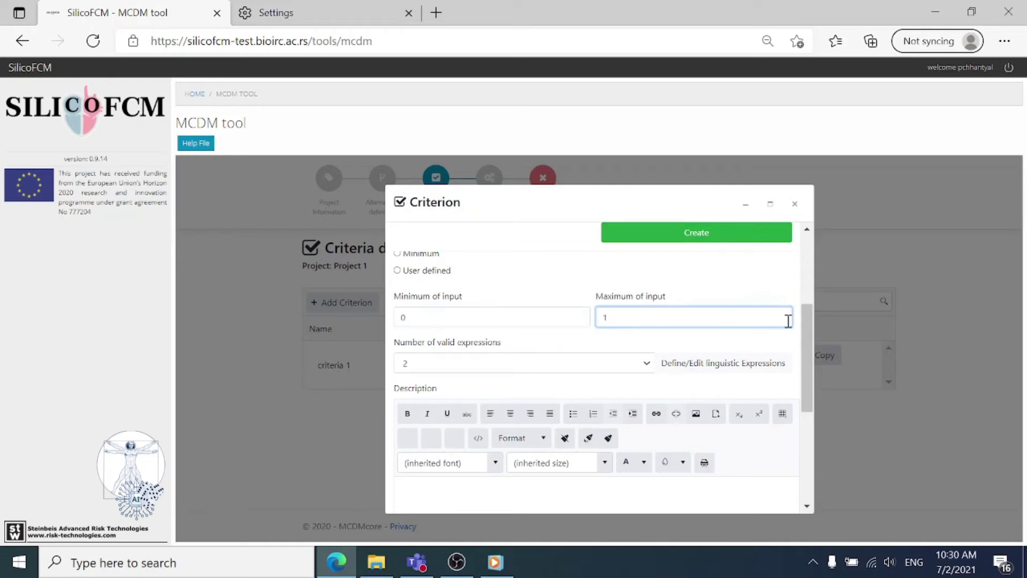
pyautogui.moveTo(806, 321); pyautogui.dragTo(802, 298)
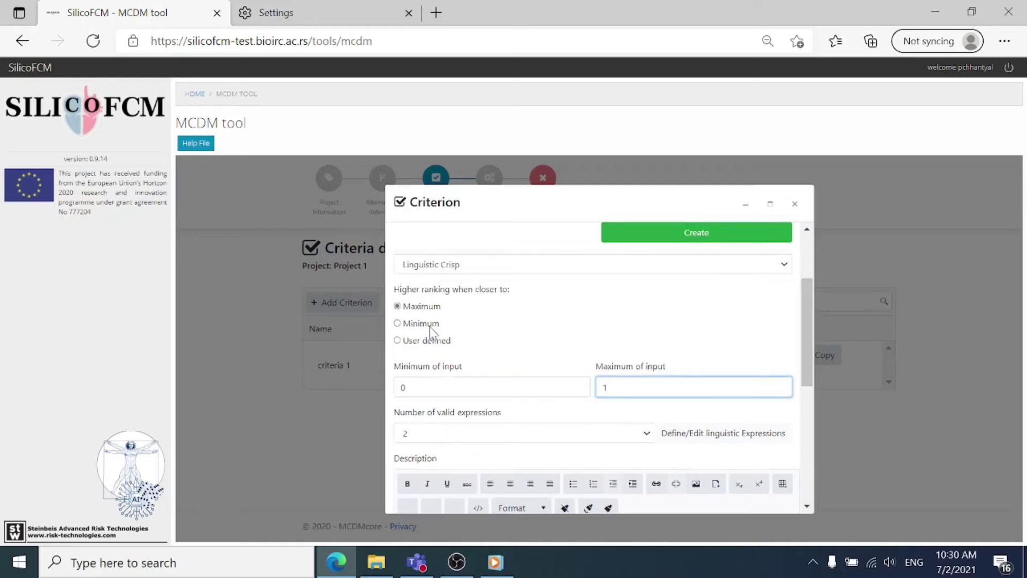
pyautogui.click(396, 324)
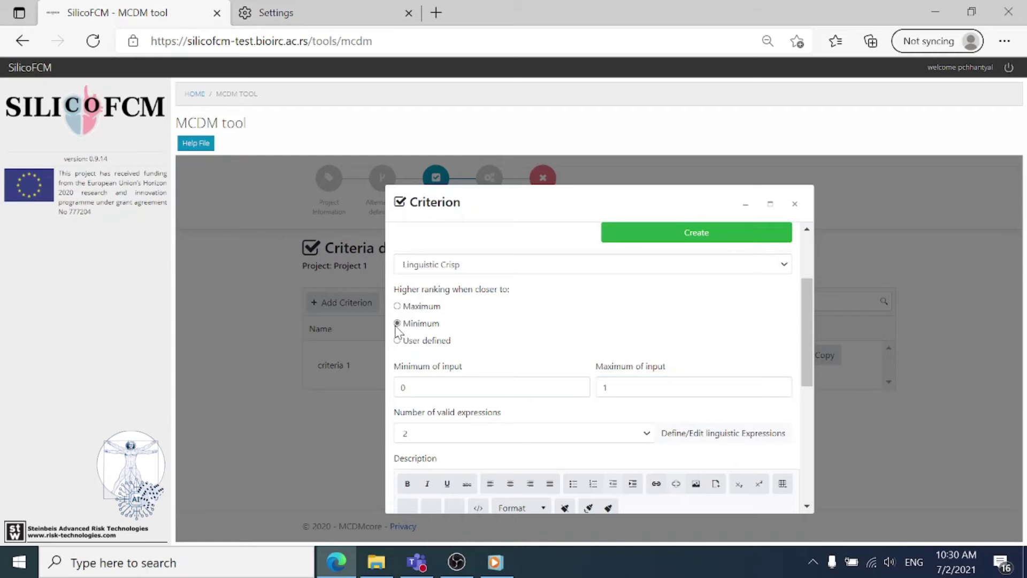
pyautogui.click(428, 387)
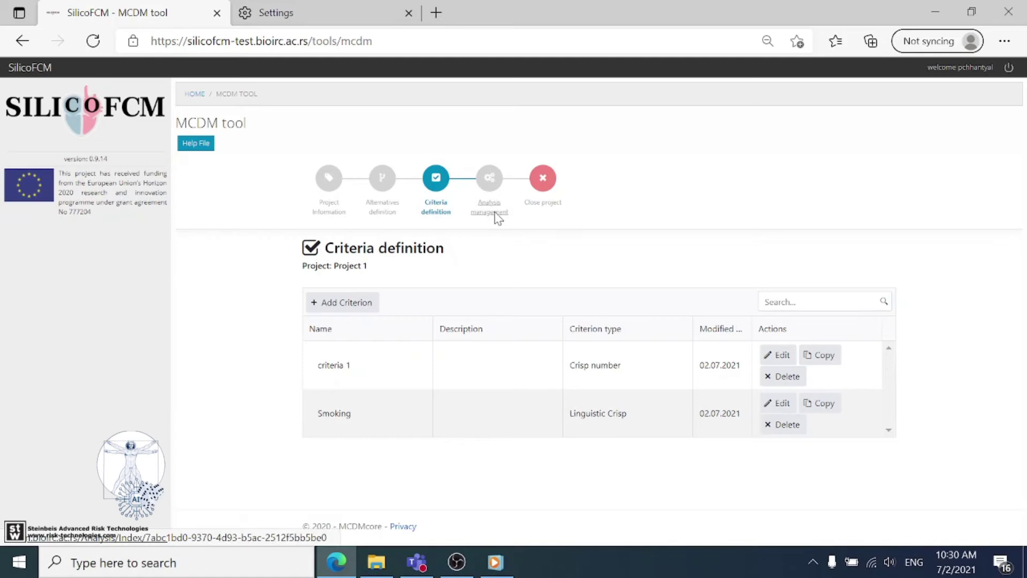
# - In the analysis management step, add a new analysis named 'Analysis 1'
pyautogui.click(495, 219)
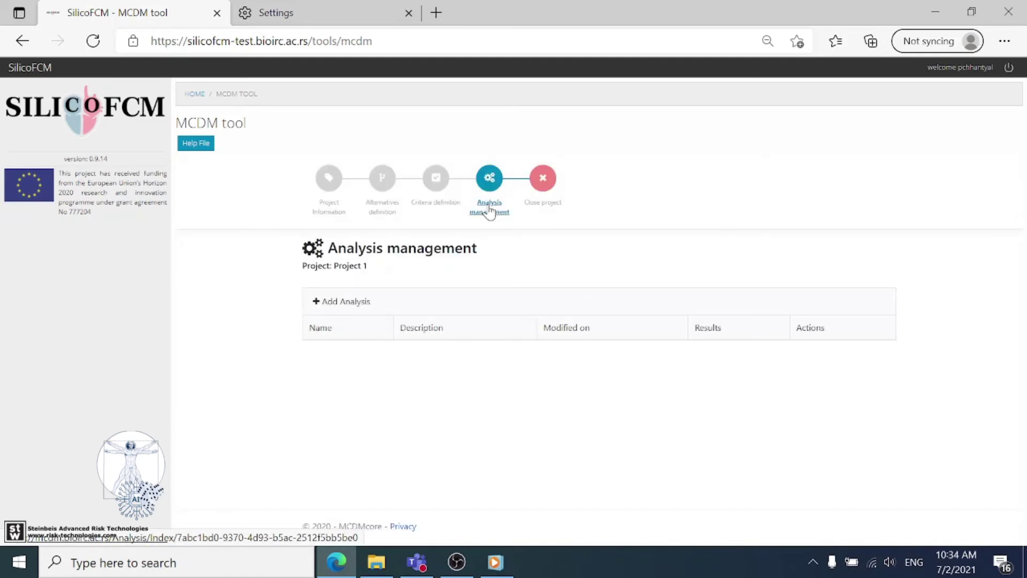
pyautogui.click(363, 304)
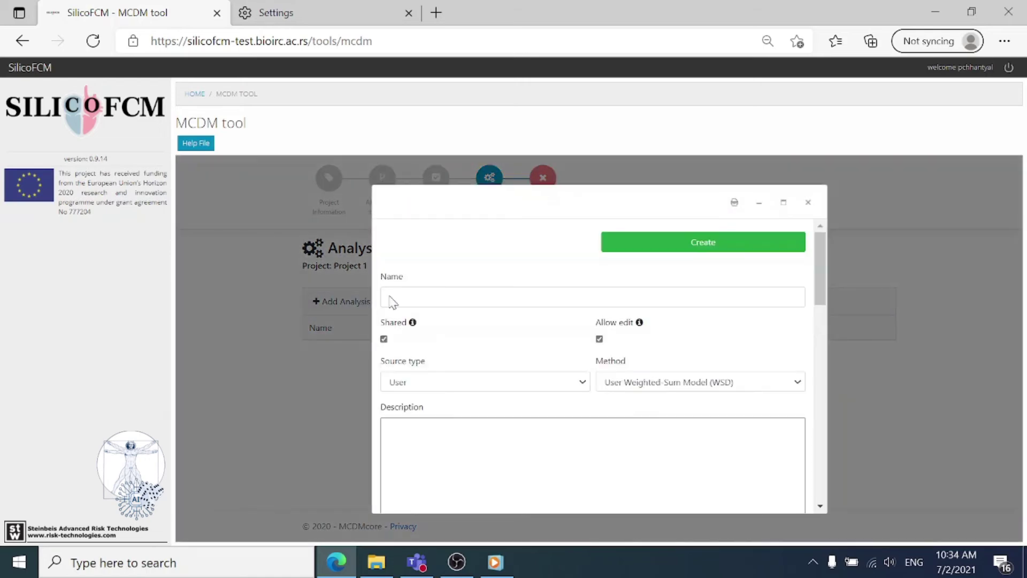
pyautogui.click(415, 294)
pyautogui.write('Analysis 1')
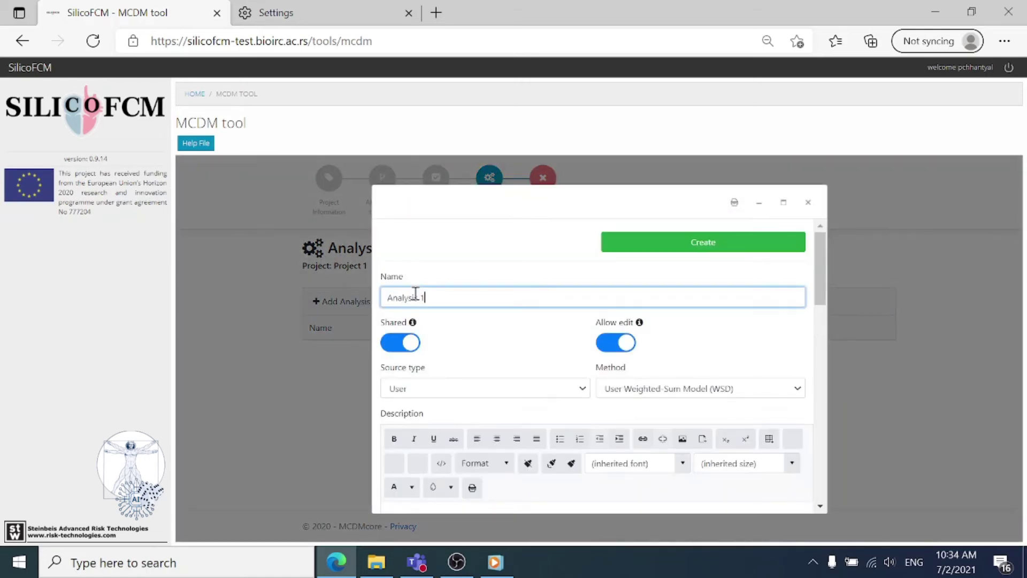
pyautogui.click(472, 336)
pyautogui.moveTo(820, 256)
pyautogui.mouseDown()
pyautogui.moveTo(820, 307)
pyautogui.moveTo(819, 265)
pyautogui.mouseUp()
# - Set the source type to User and the method to User Weighted-Sum Model (WSD)
pyautogui.click(582, 352)
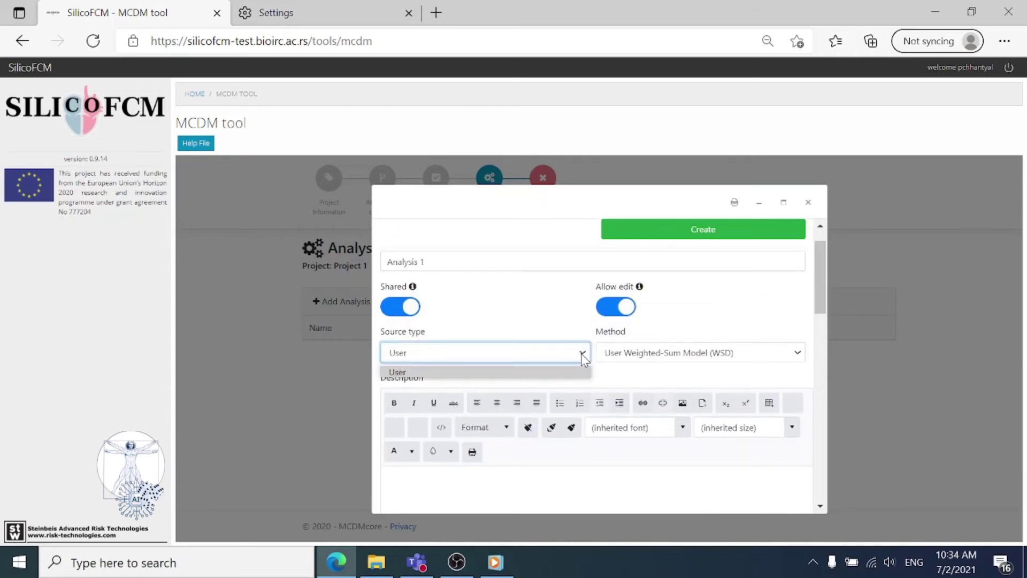
pyautogui.click(582, 357)
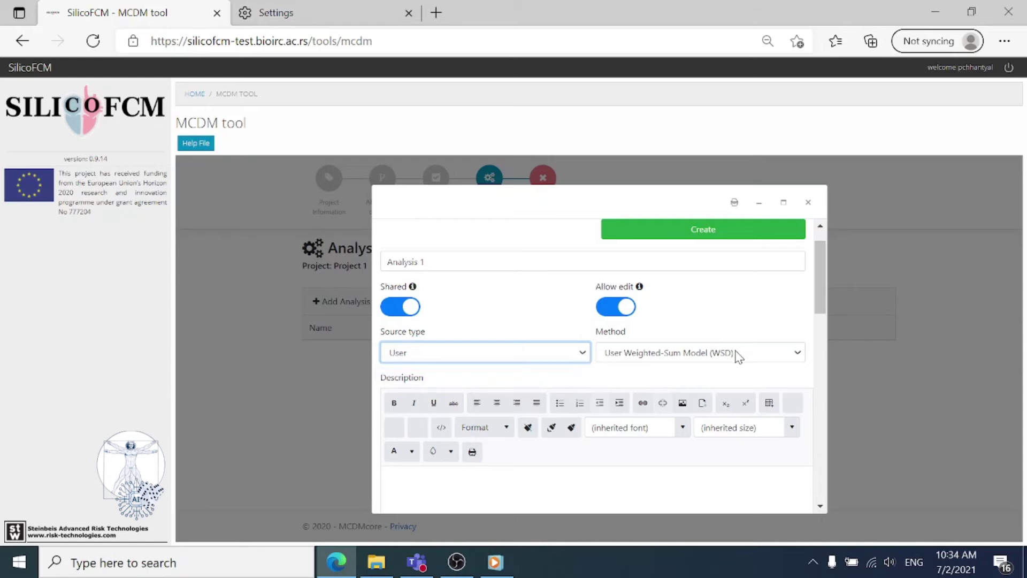
pyautogui.click(805, 355)
pyautogui.click(805, 356)
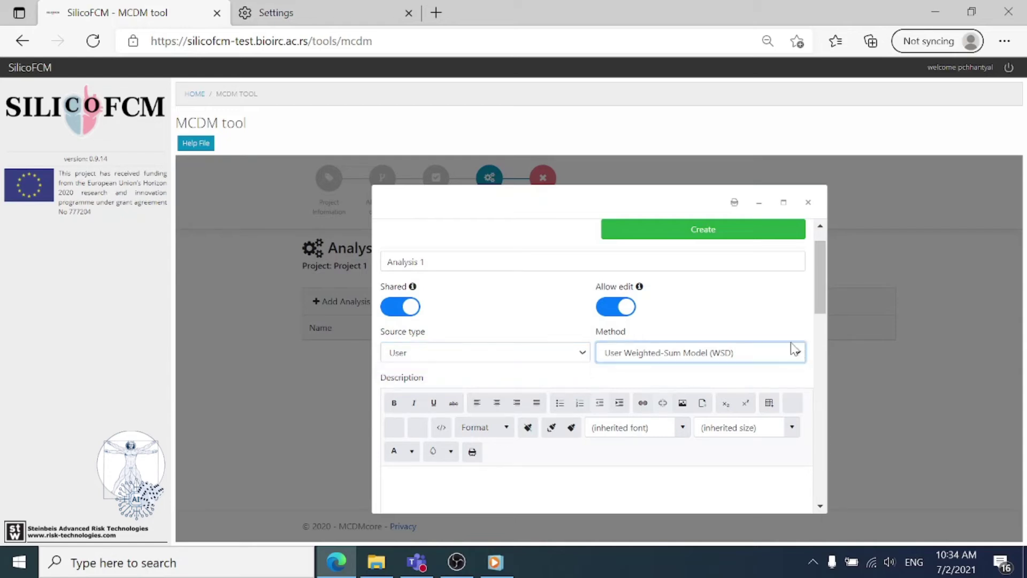
pyautogui.click(765, 324)
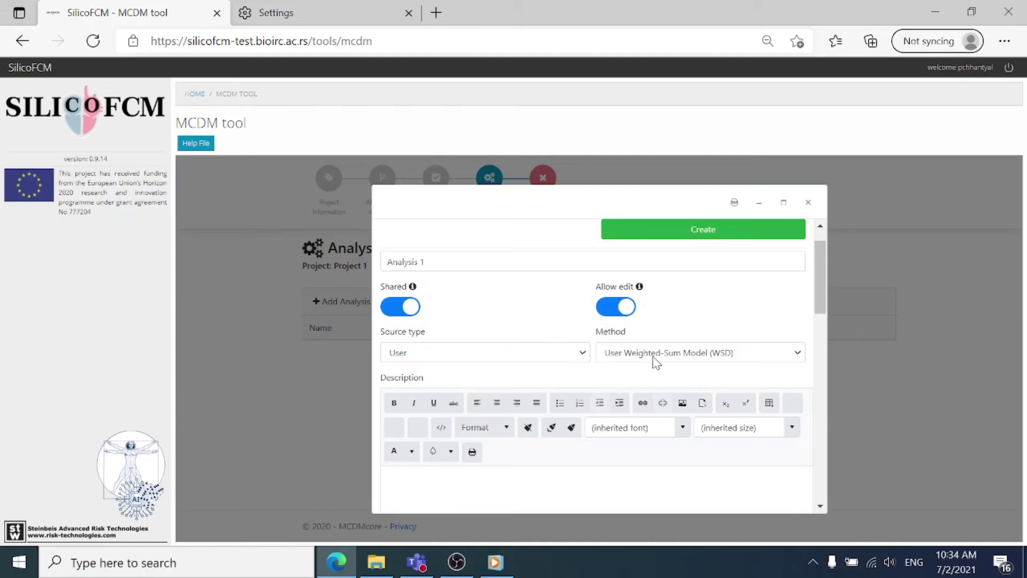
# - Add Alternative 1, Alternative 2, criteria 1 and Smoking to the analysis
pyautogui.moveTo(819, 282); pyautogui.dragTo(818, 371)
pyautogui.click(391, 285)
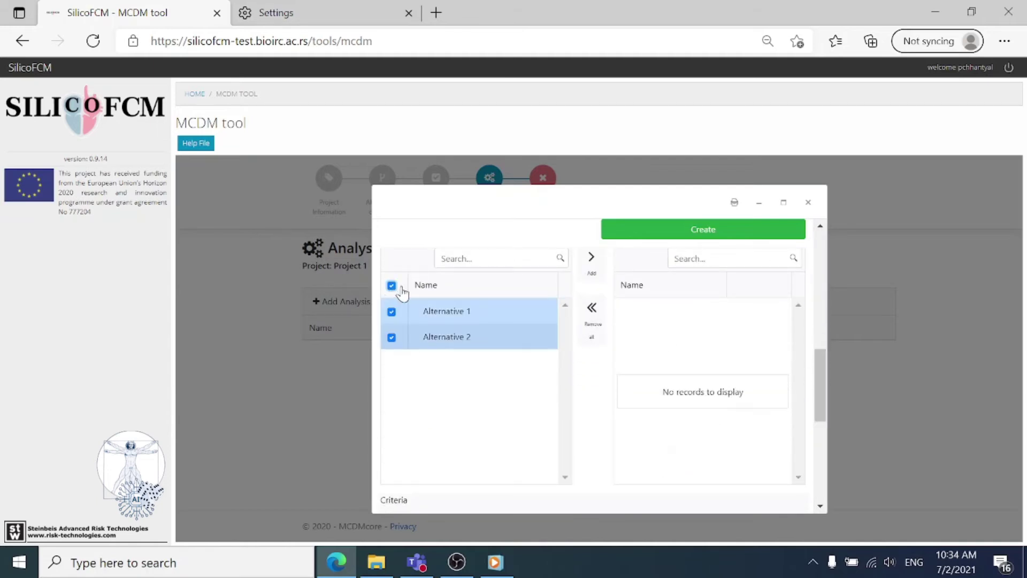
pyautogui.click(591, 260)
pyautogui.moveTo(819, 374); pyautogui.dragTo(821, 428)
pyautogui.click(391, 348)
pyautogui.click(591, 320)
pyautogui.moveTo(816, 427); pyautogui.dragTo(816, 267)
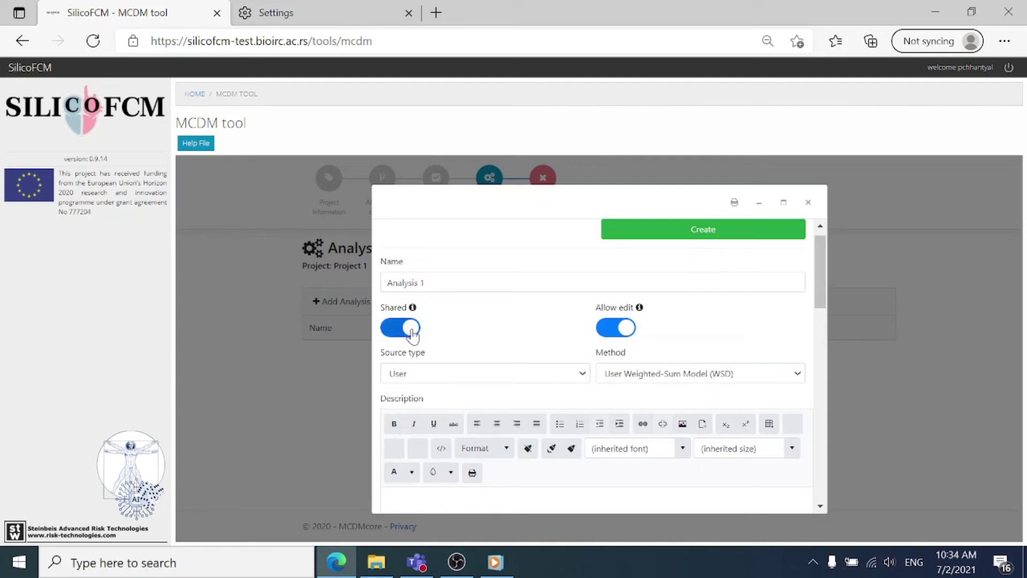
# - Toggle the analysis's sharing and editing permissions off and back on
pyautogui.click(411, 328)
pyautogui.click(411, 329)
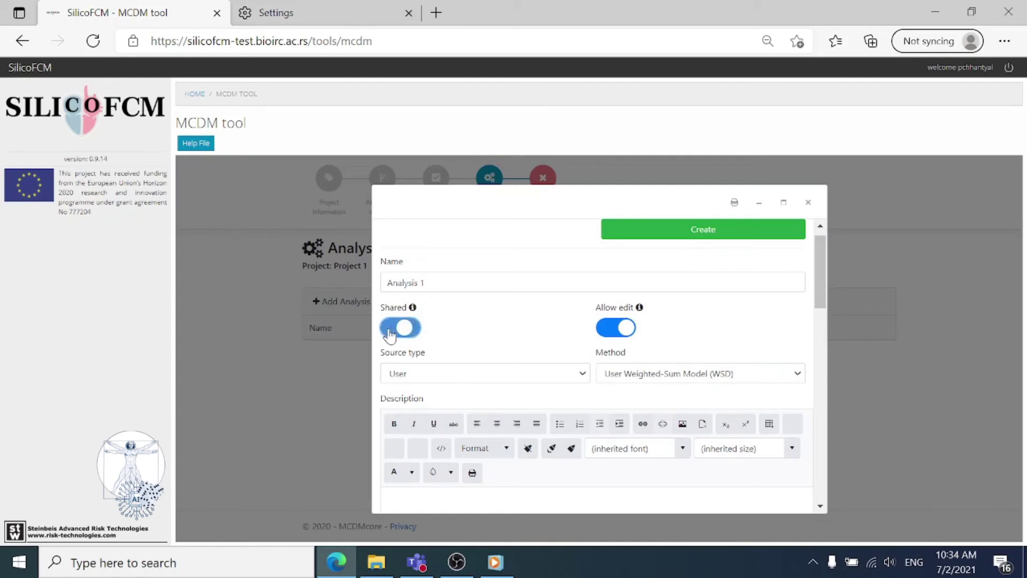
pyautogui.click(629, 330)
pyautogui.click(627, 331)
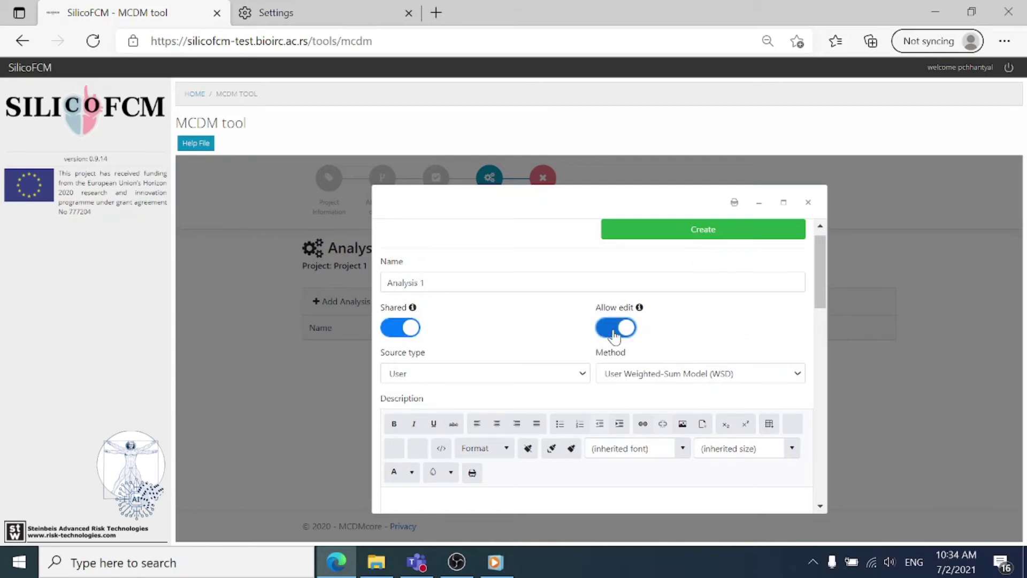
# - Confirm creation of Analysis 1 so it is listed under Project 1, dated 02.07.2021
pyautogui.click(729, 235)
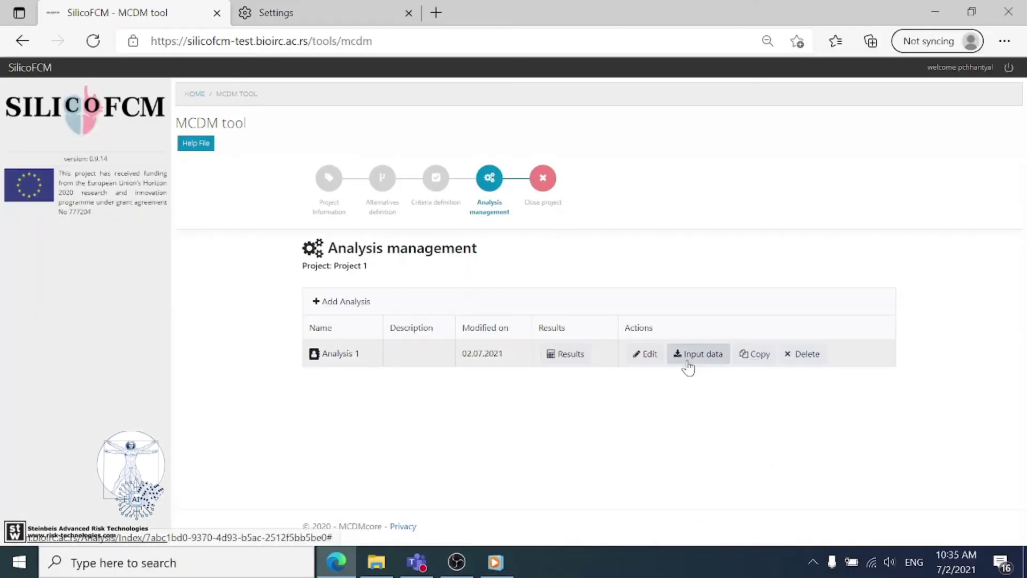
# - In Analysis 1's input data, keep criteria 1's weight at 1 and raise Smoking's weight to 2
pyautogui.click(686, 363)
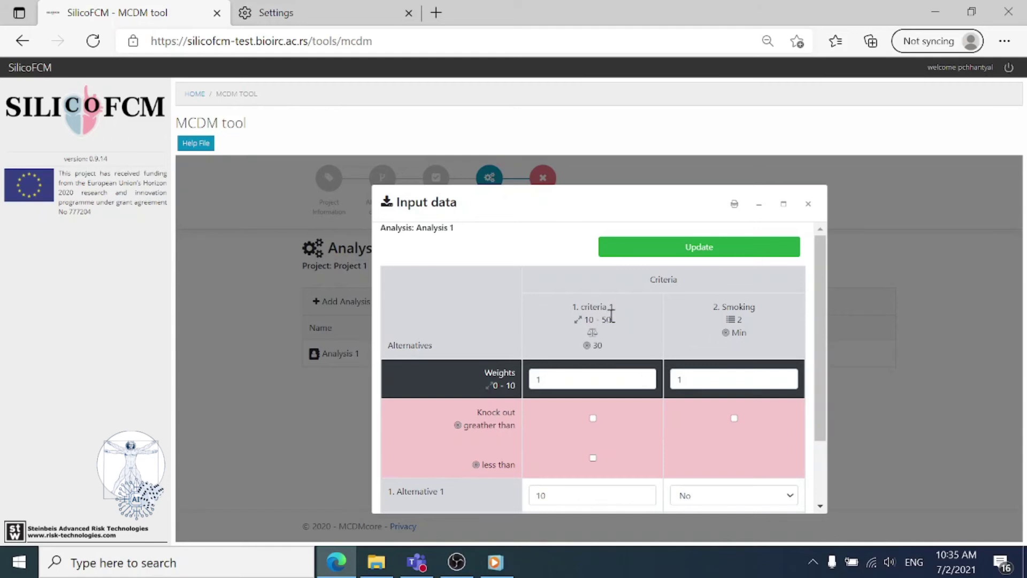
pyautogui.doubleClick(598, 346)
pyautogui.moveTo(739, 332); pyautogui.dragTo(732, 340)
pyautogui.click(717, 356)
pyautogui.moveTo(819, 307)
pyautogui.mouseDown()
pyautogui.moveTo(819, 319)
pyautogui.moveTo(818, 311)
pyautogui.mouseUp()
pyautogui.click(591, 371)
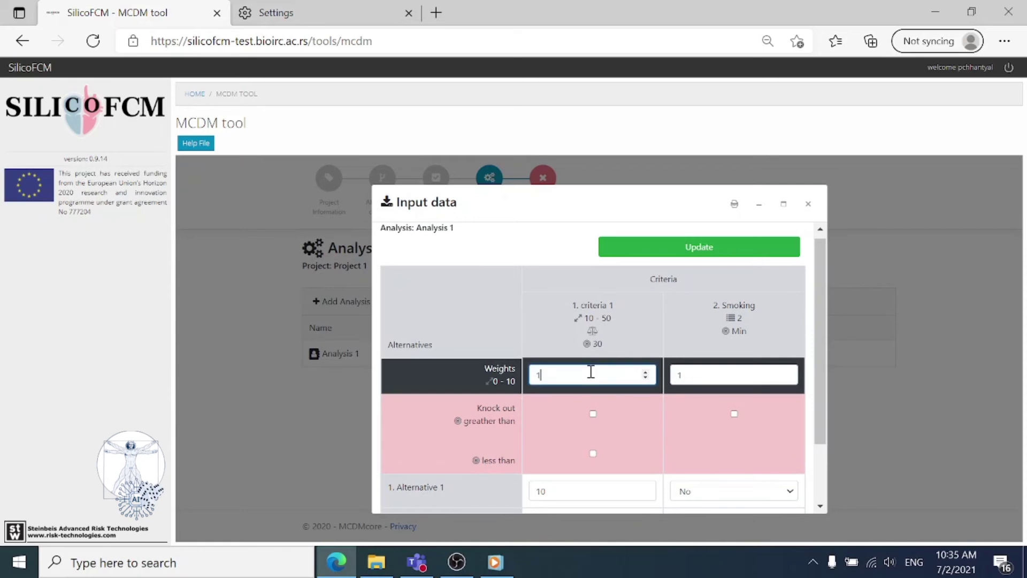
pyautogui.click(711, 371)
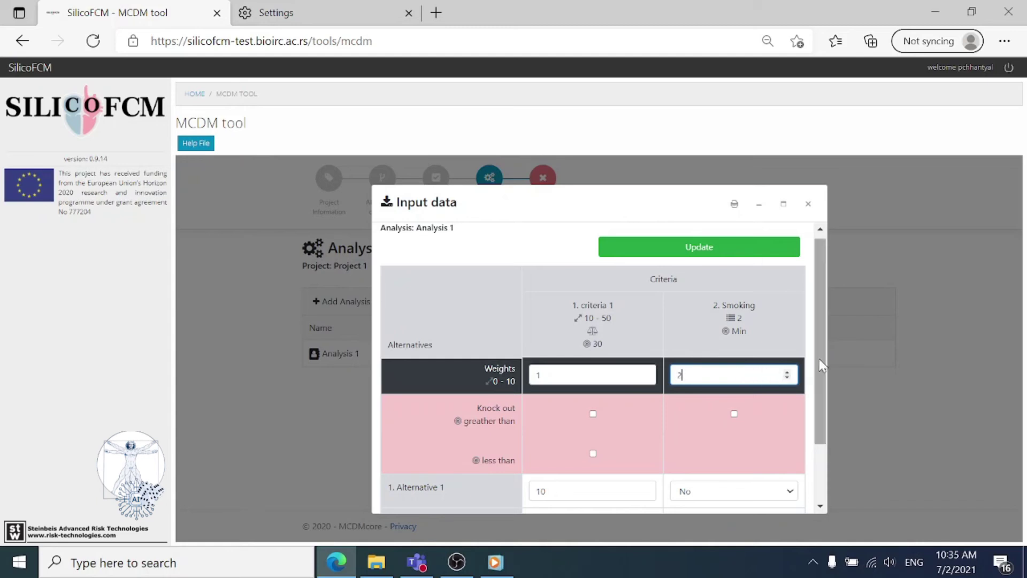
pyautogui.moveTo(823, 355); pyautogui.dragTo(823, 408)
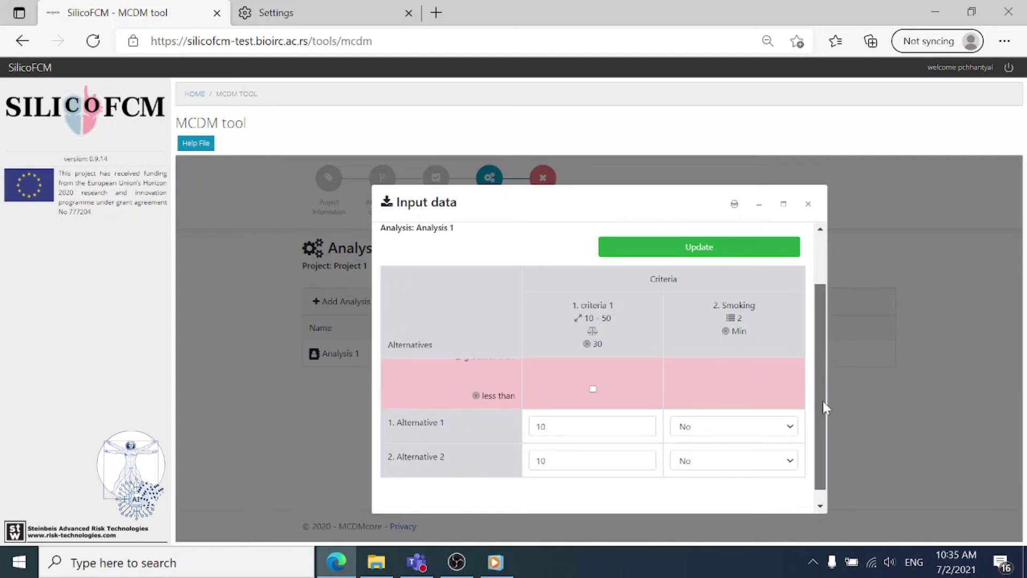
# - Try the greater-than and less-than knock-outs for criteria 1, leaving both unchecked
pyautogui.moveTo(822, 400); pyautogui.dragTo(817, 381)
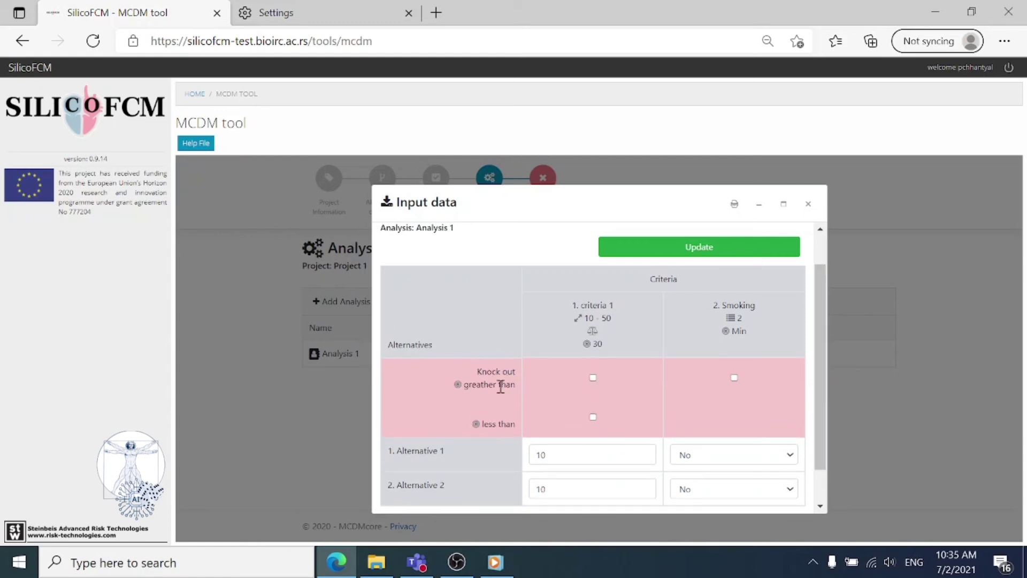
pyautogui.moveTo(820, 400)
pyautogui.mouseDown()
pyautogui.moveTo(817, 389)
pyautogui.moveTo(815, 423)
pyautogui.moveTo(812, 412)
pyautogui.mouseUp()
pyautogui.click(592, 373)
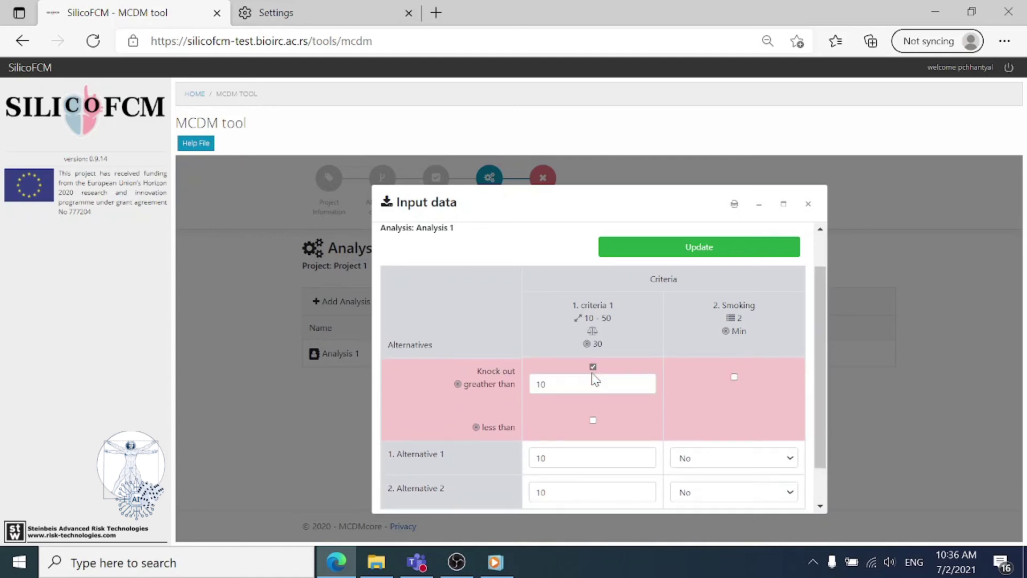
pyautogui.click(592, 420)
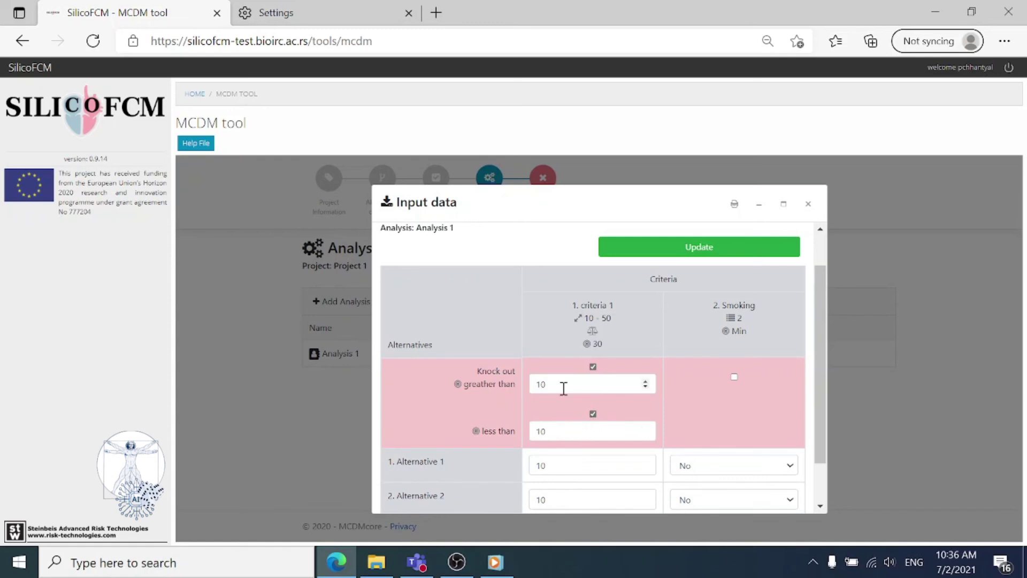
pyautogui.click(593, 367)
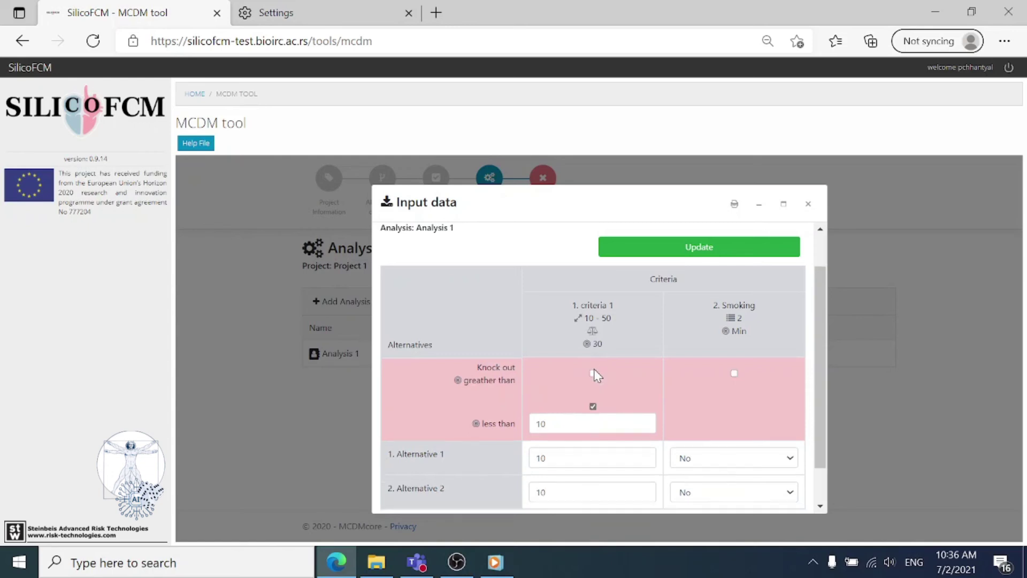
pyautogui.click(593, 407)
pyautogui.click(592, 412)
pyautogui.click(592, 408)
# - Set Alternative 2's criteria 1 to 20, keep its Smoking at No, then save and close
pyautogui.doubleClick(553, 485)
pyautogui.write('20')
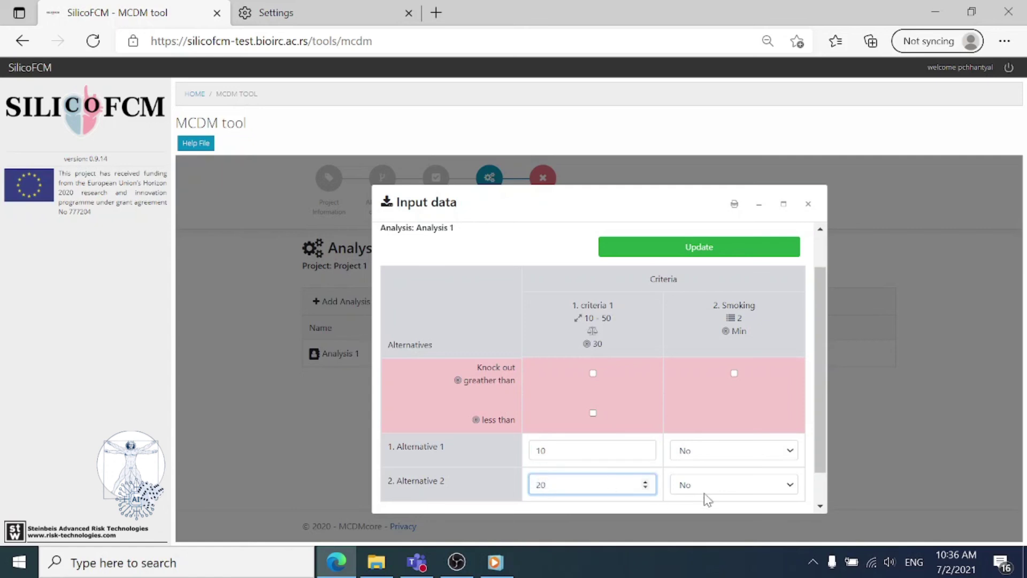
pyautogui.click(710, 492)
pyautogui.click(695, 516)
pyautogui.click(657, 247)
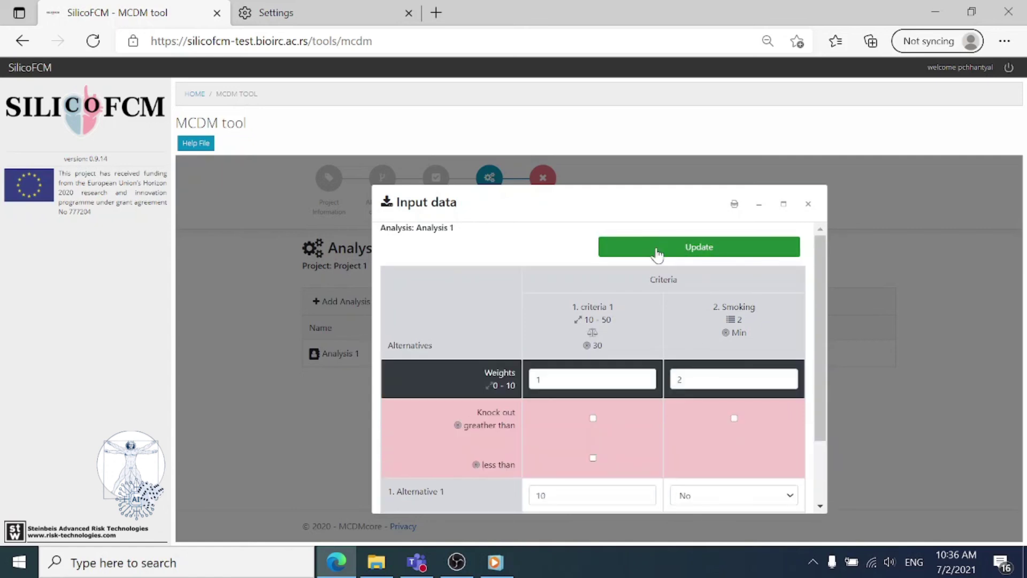
pyautogui.click(807, 204)
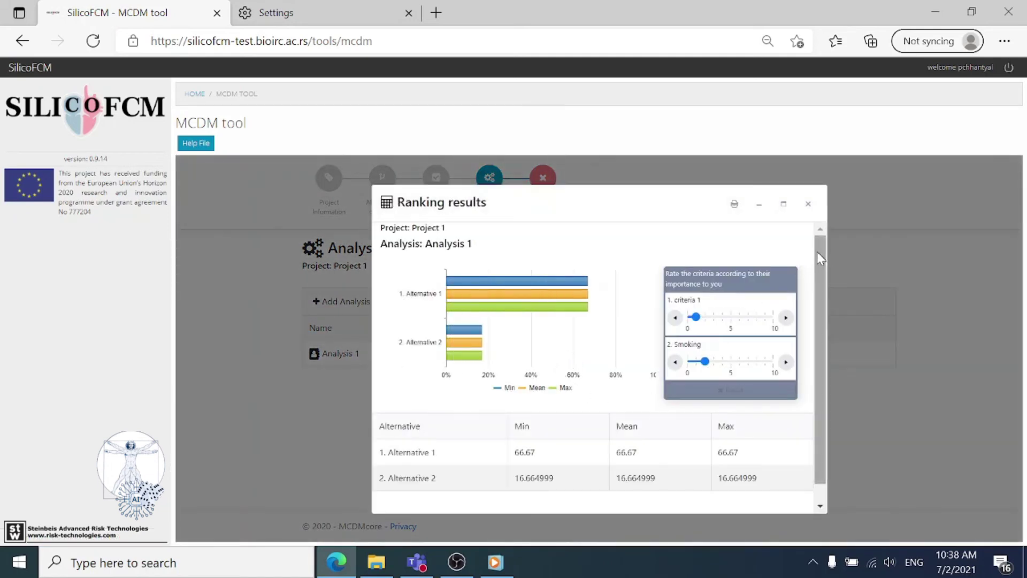
# - Maximize the Ranking results and inspect the chart: Alternative 1 at 66.67, Alternative 2 at 16.66
pyautogui.moveTo(817, 251)
pyautogui.mouseDown()
pyautogui.moveTo(817, 283)
pyautogui.moveTo(816, 244)
pyautogui.mouseUp()
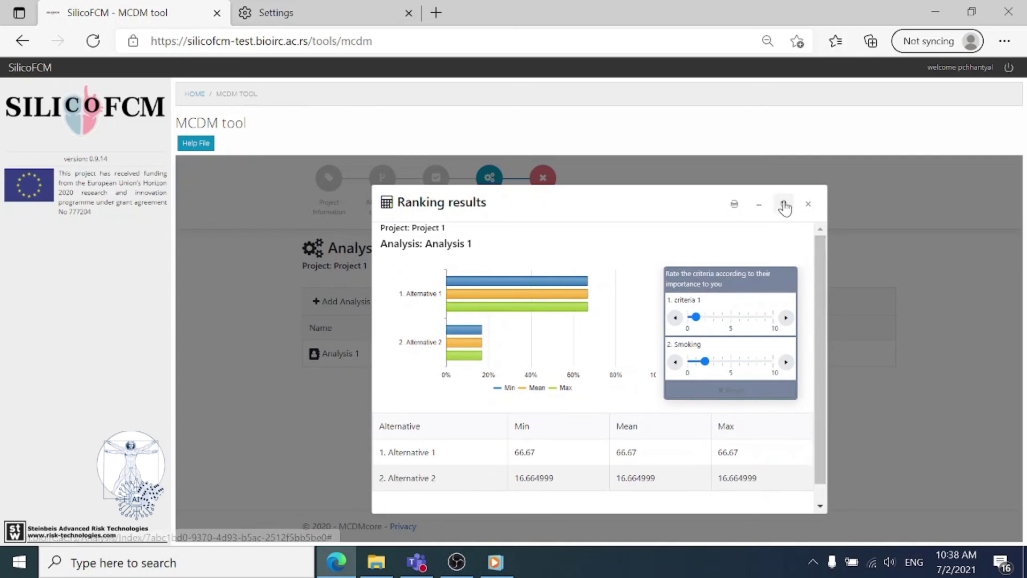
pyautogui.click(784, 206)
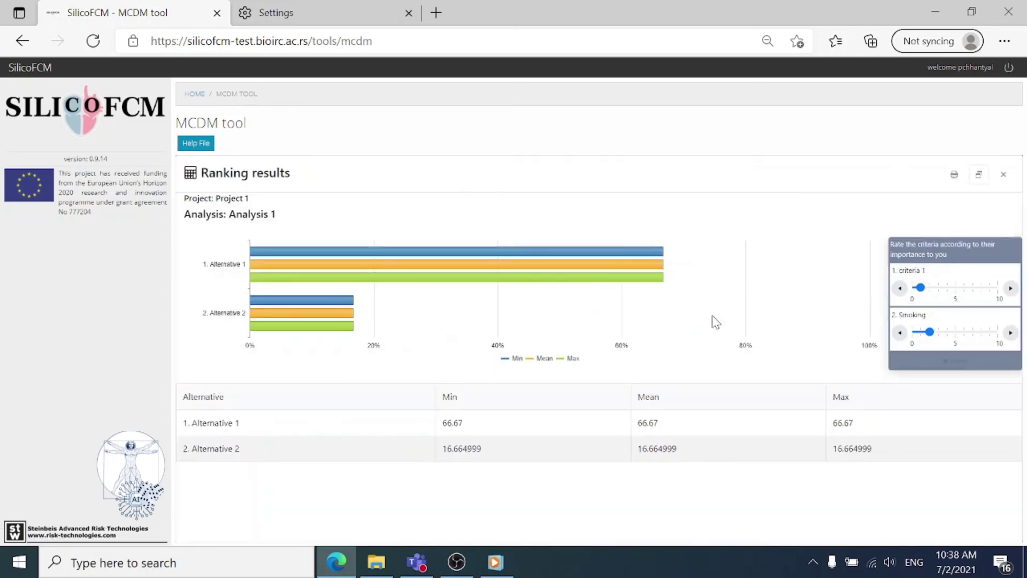
pyautogui.moveTo(320, 251)
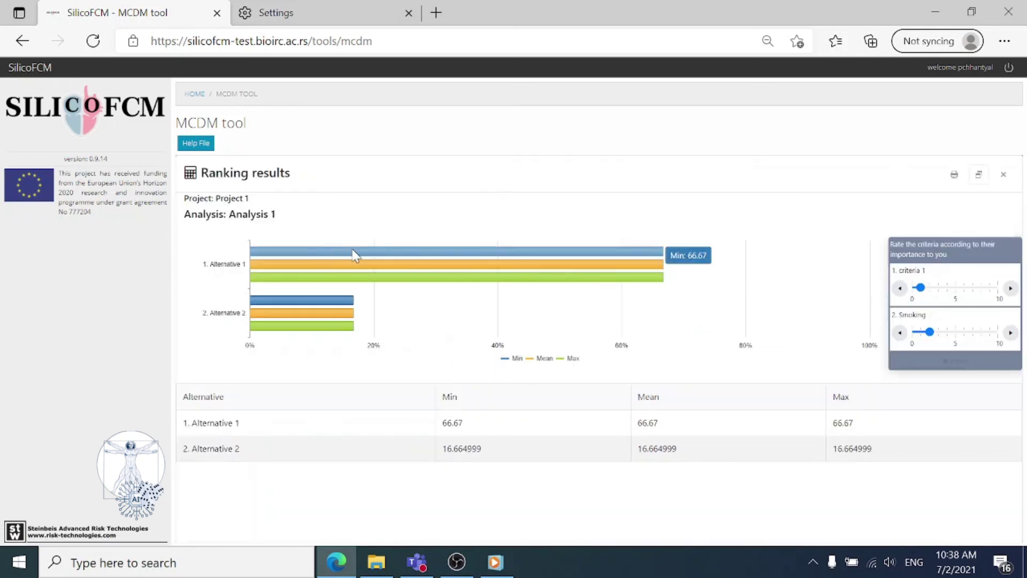
pyautogui.moveTo(567, 289)
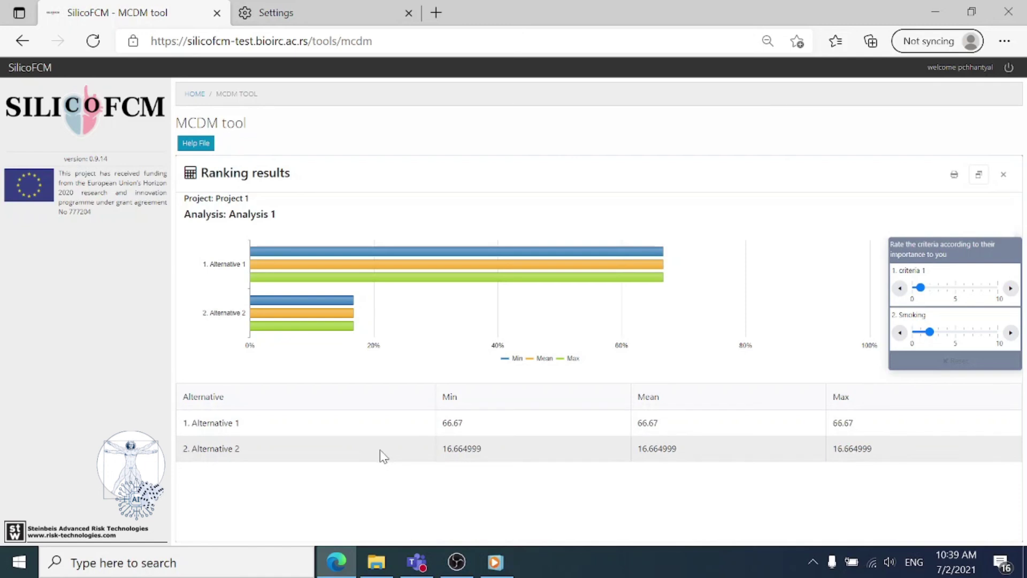
pyautogui.click(1010, 288)
pyautogui.click(1010, 289)
pyautogui.click(899, 291)
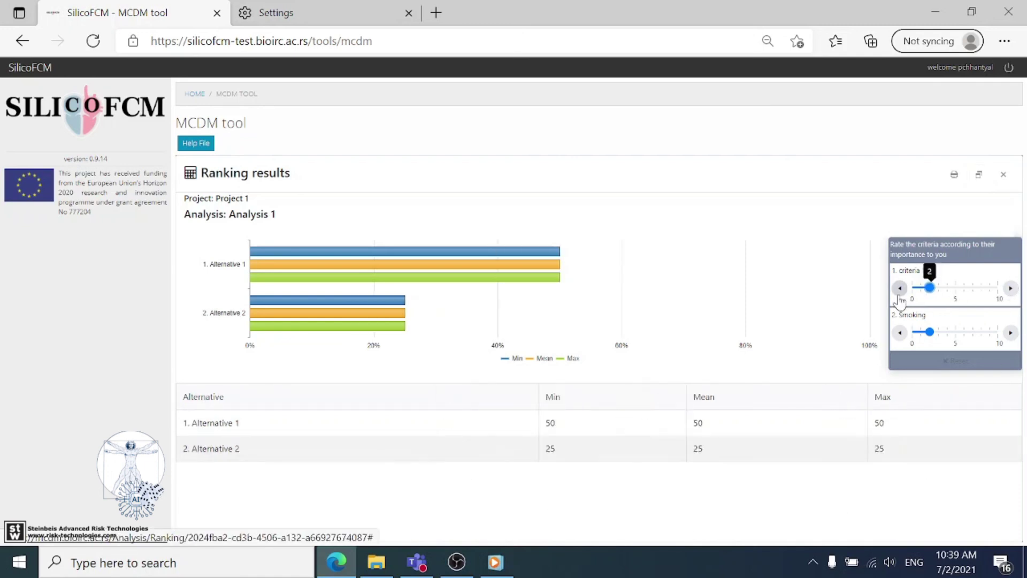
pyautogui.click(899, 292)
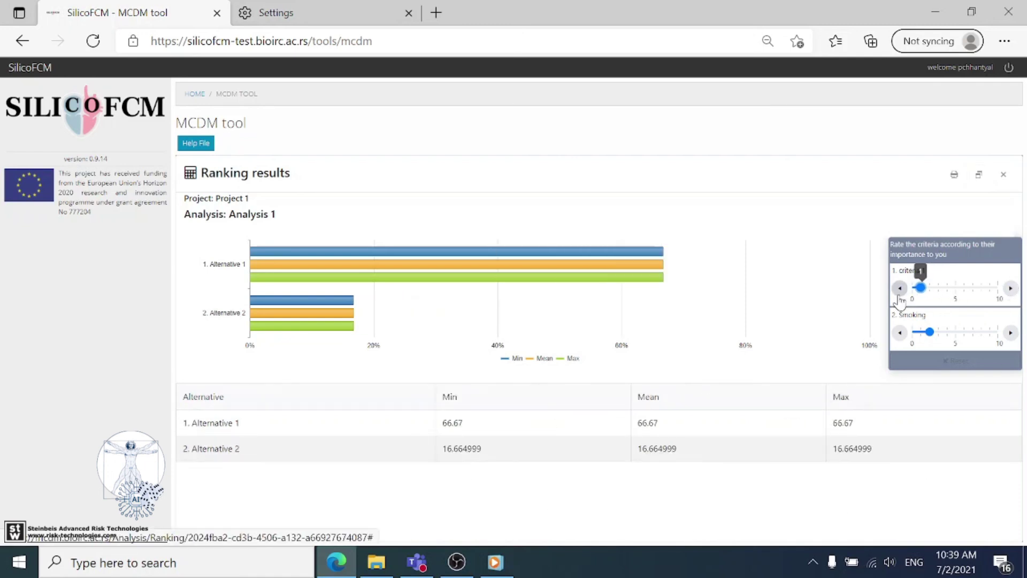
pyautogui.moveTo(920, 287)
pyautogui.mouseDown()
pyautogui.moveTo(1000, 294)
pyautogui.moveTo(921, 294)
pyautogui.mouseUp()
pyautogui.click(901, 333)
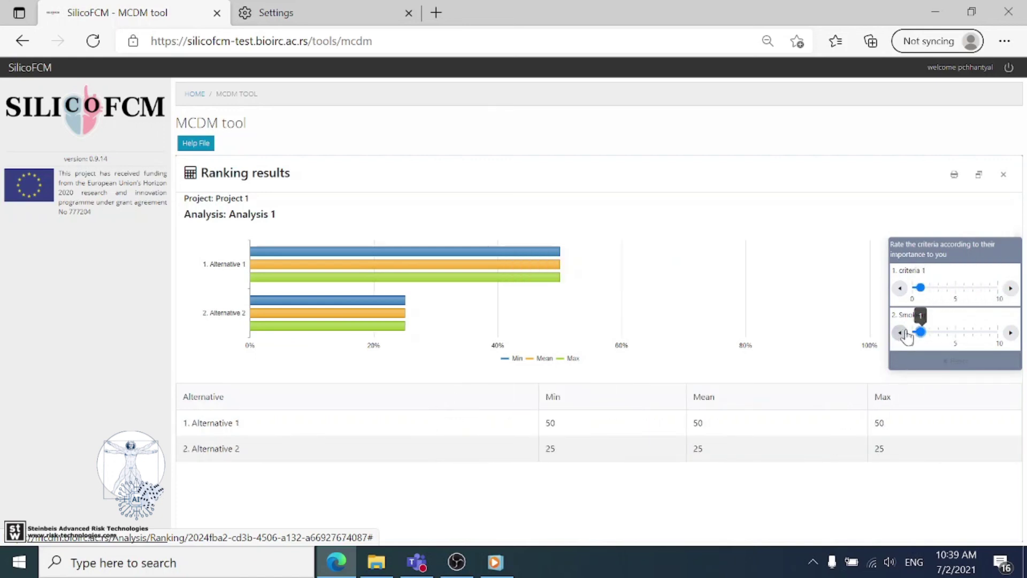
pyautogui.click(1010, 333)
pyautogui.click(1010, 333)
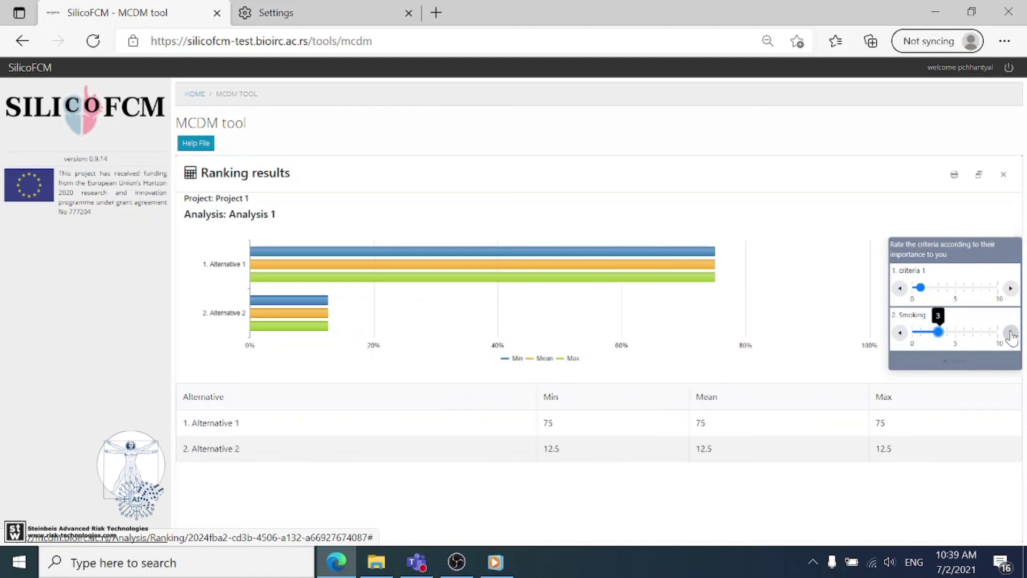
pyautogui.click(900, 333)
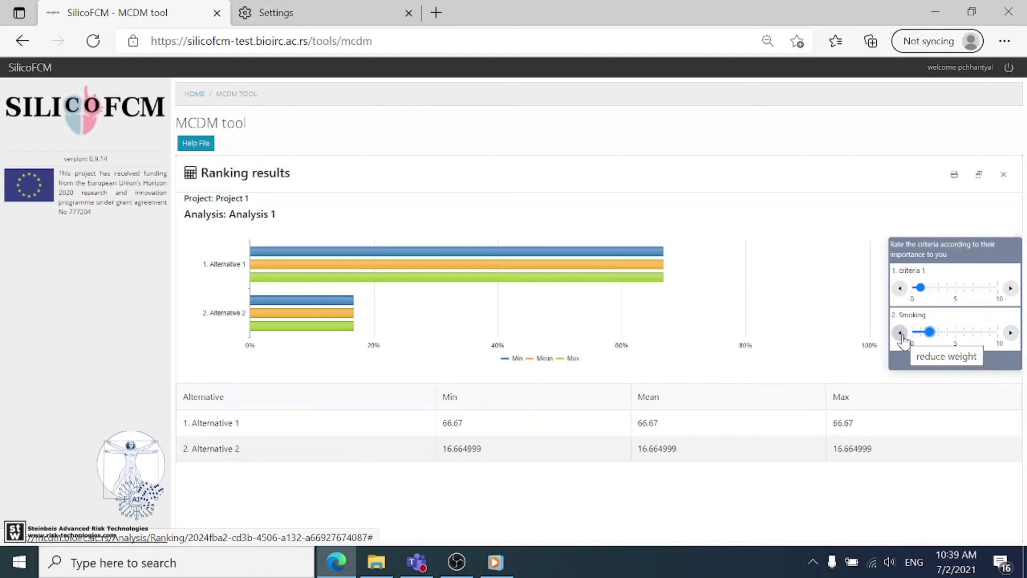